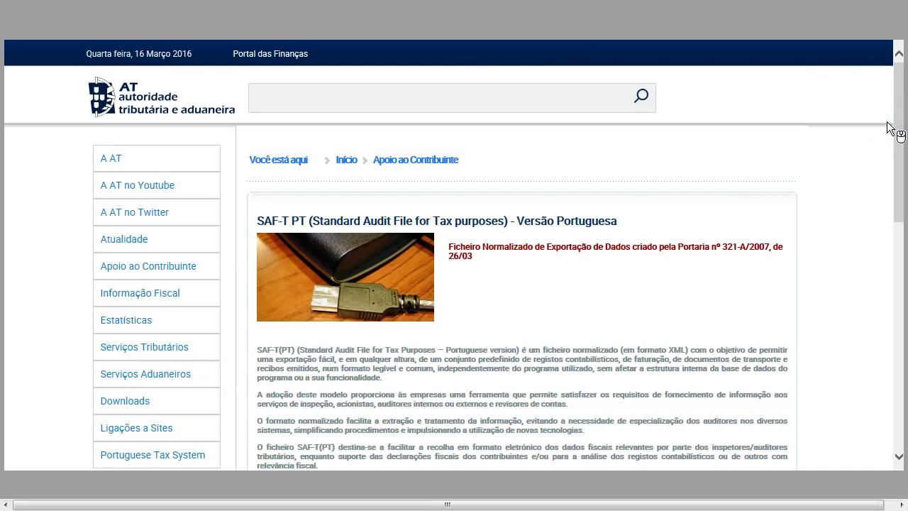
Step: Review the Header field table in the Portaria PDF, then return to PT_SAFT_2015_I.xml in foxe
left_click(892, 397)
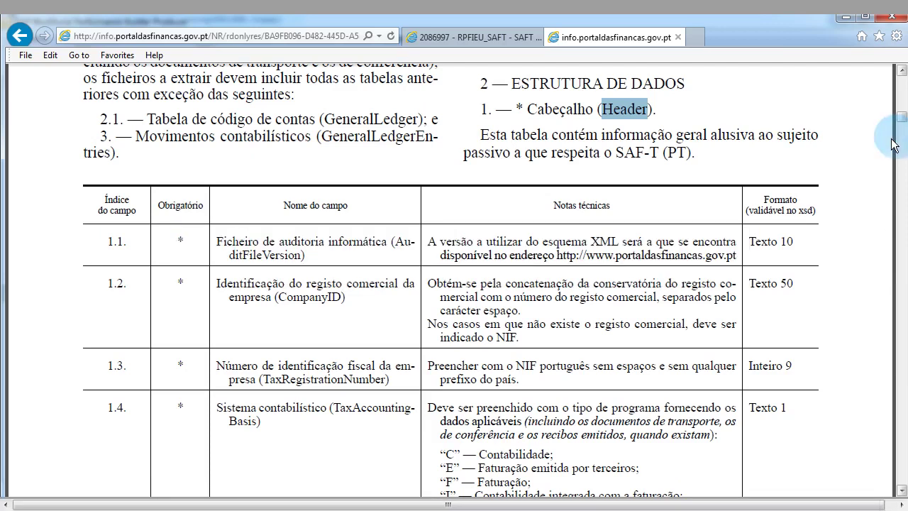
scroll(893, 142, "down", 5)
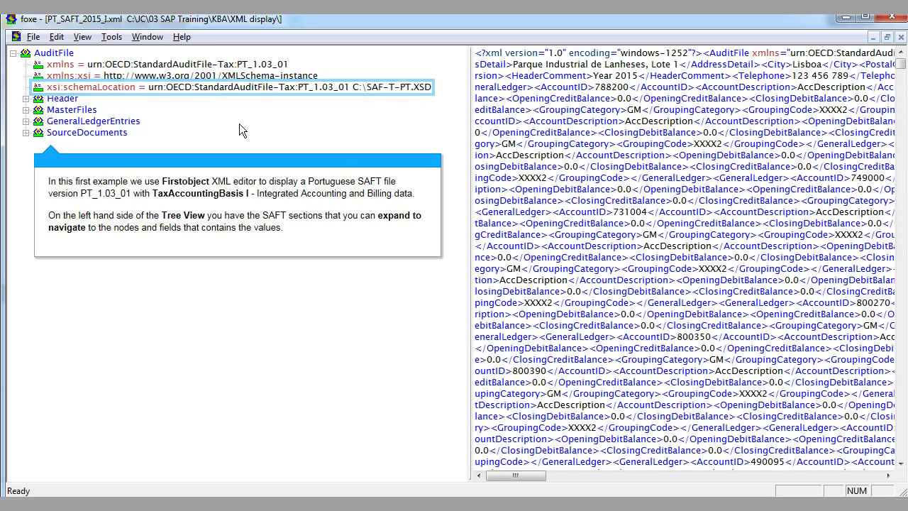
Step: Expand Header and trace AuditFileVersion, TaxAccountingBasis, FiscalYear, StartDate, EndDate and DateCreated in the XML
left_click(152, 91)
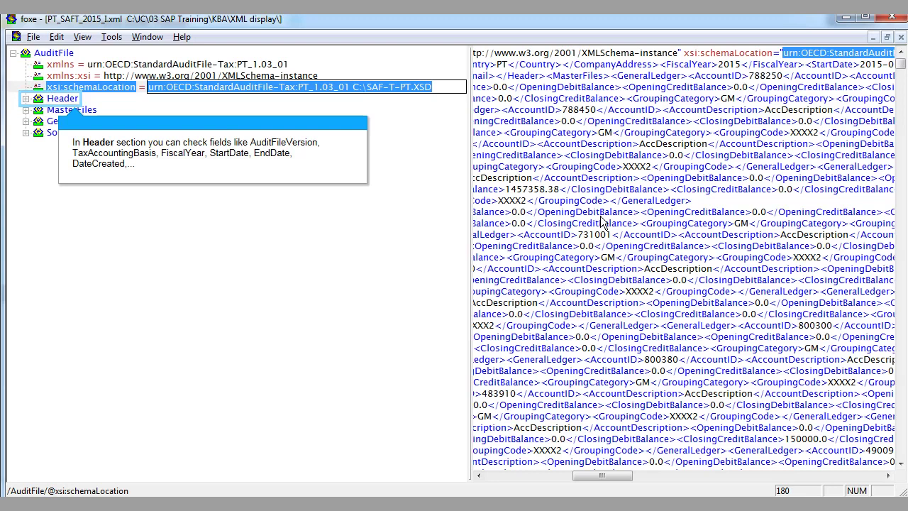
left_click(39, 101)
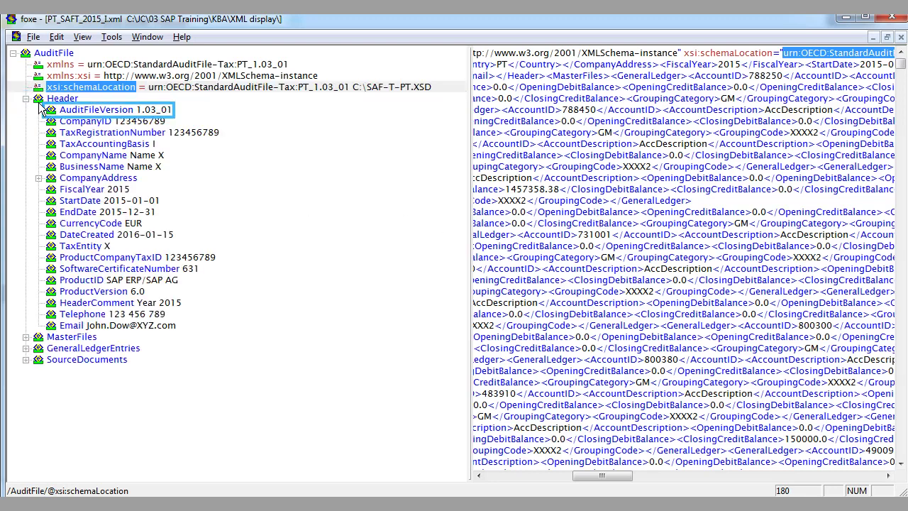
left_click(85, 111)
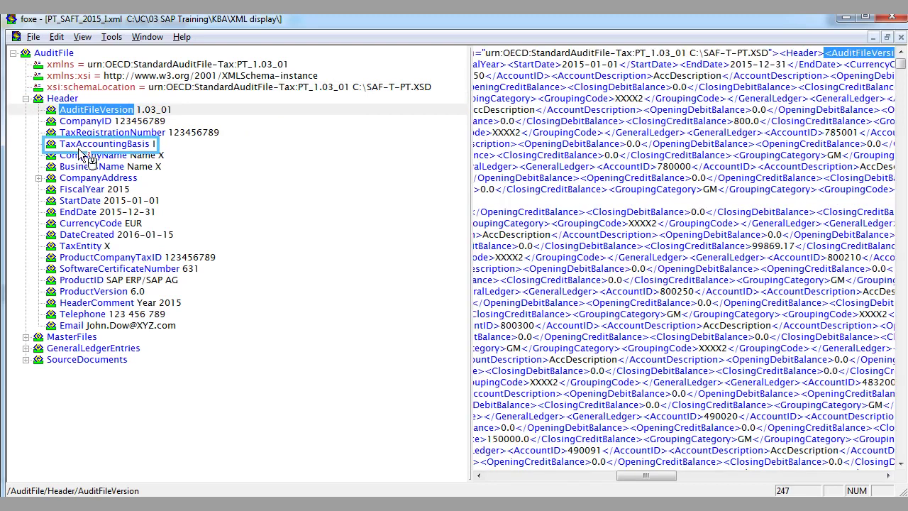
left_click(84, 145)
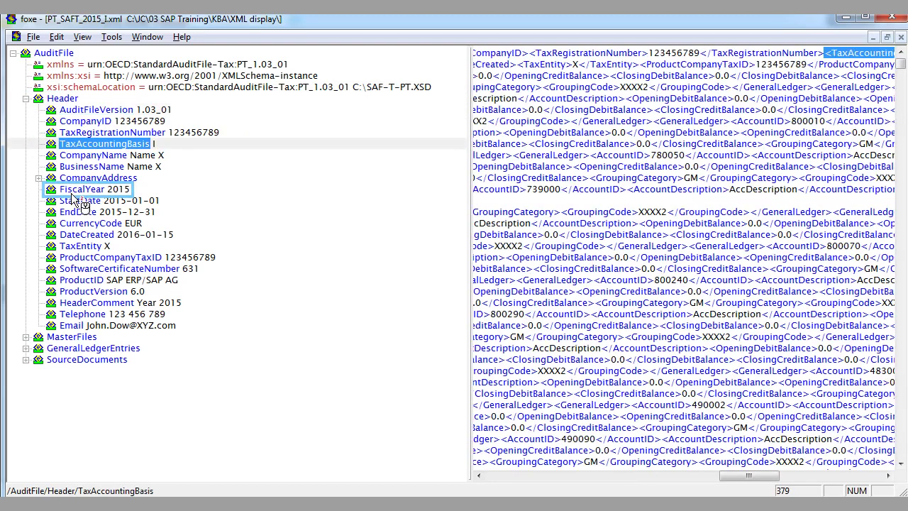
left_click(75, 191)
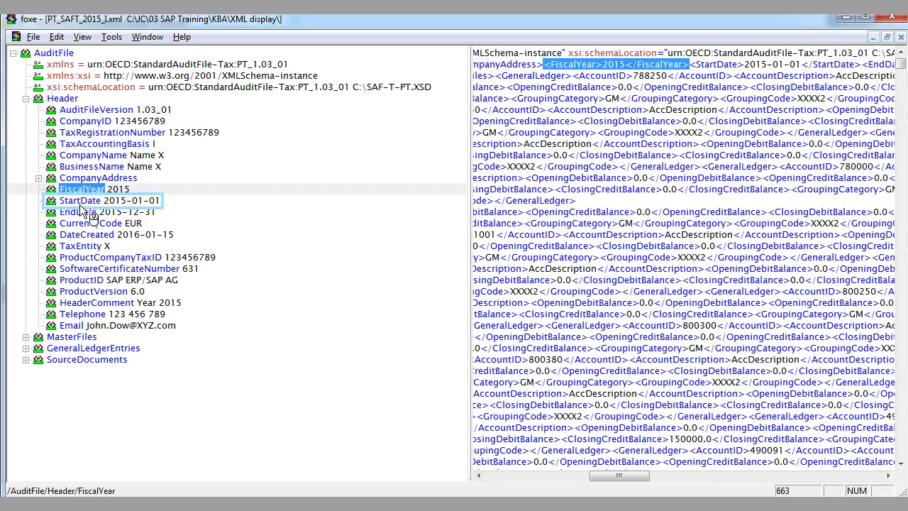
left_click(80, 203)
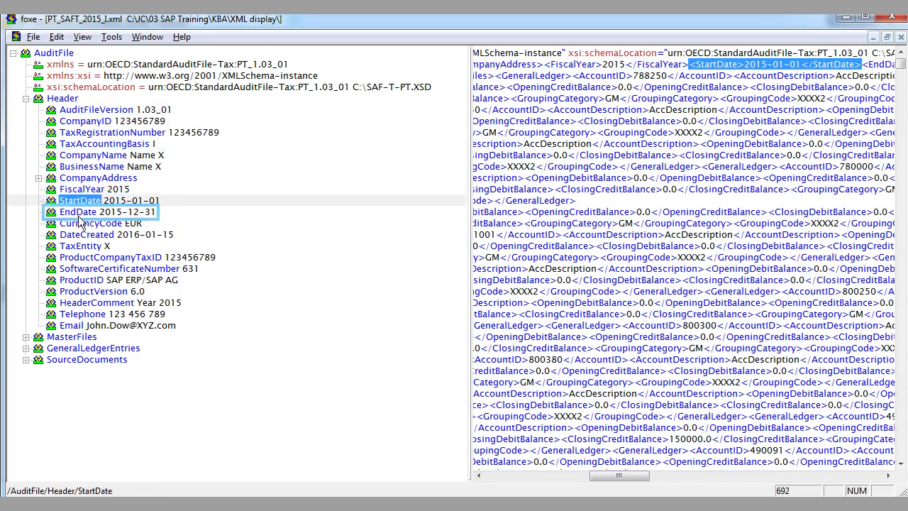
left_click(78, 213)
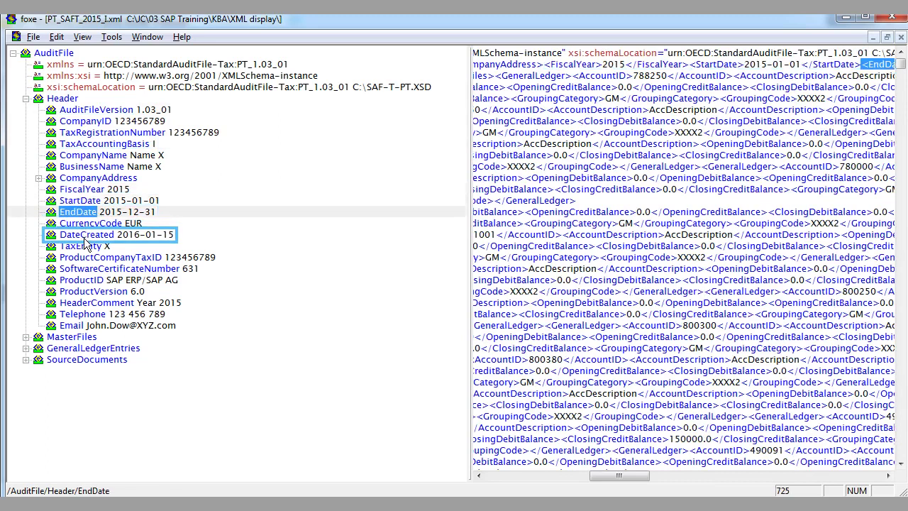
left_click(84, 239)
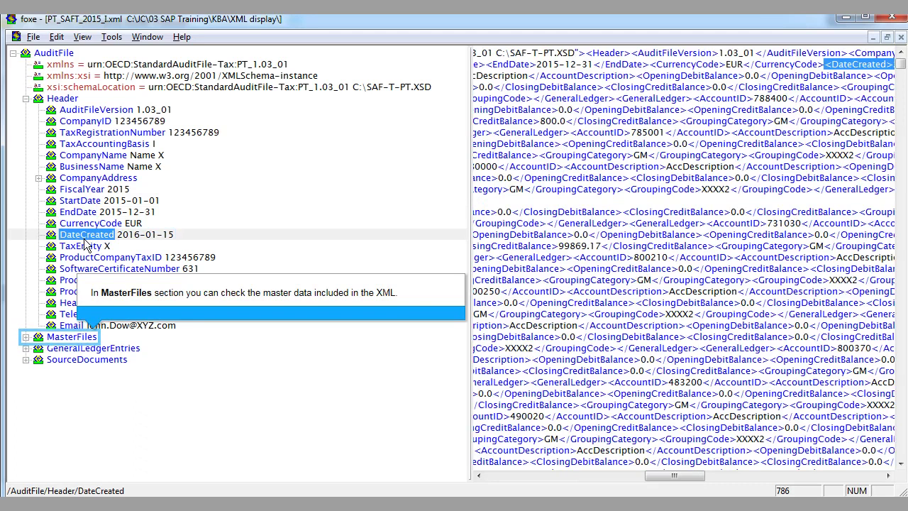
Step: Expand MasterFiles and the first GeneralLedger record, selecting AccountID 788250
left_click(45, 341)
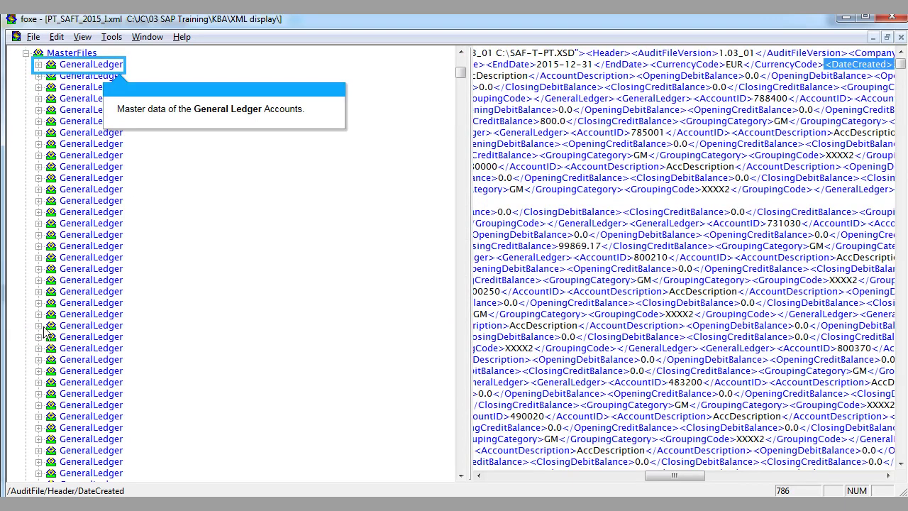
left_click(64, 74)
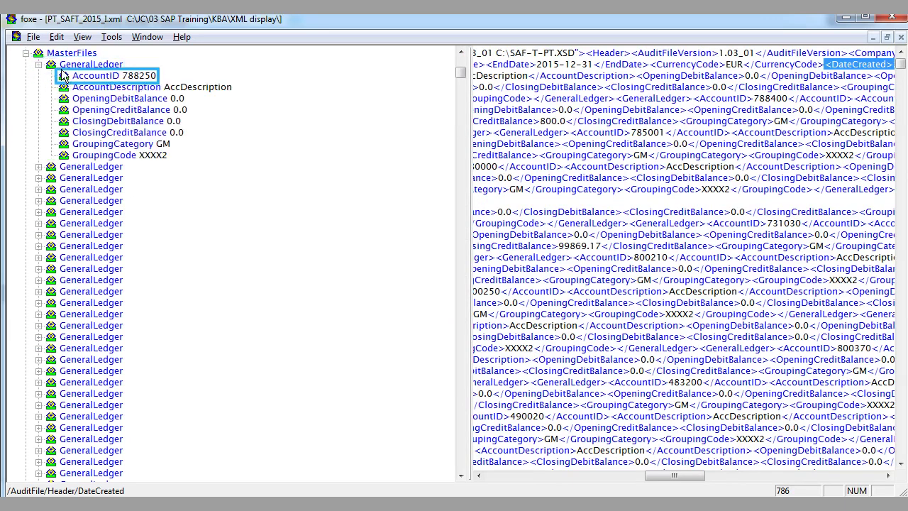
left_click(88, 79)
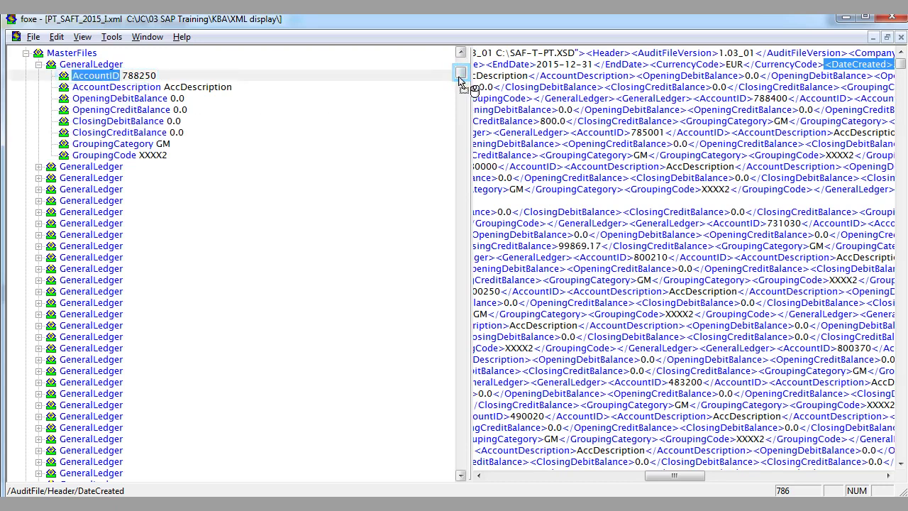
left_click(463, 429)
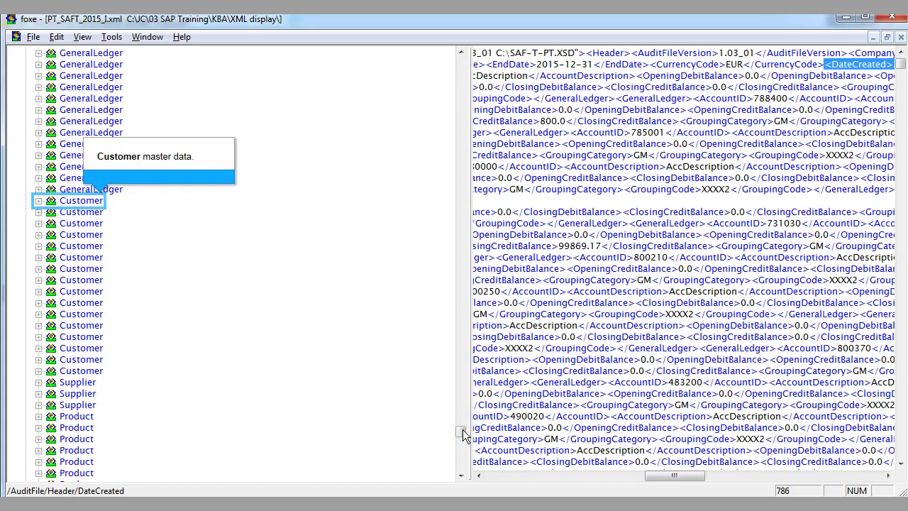
Step: Expand the first Customer record and trace its CustomerID and the SupplierID elements in the XML
double_click(58, 202)
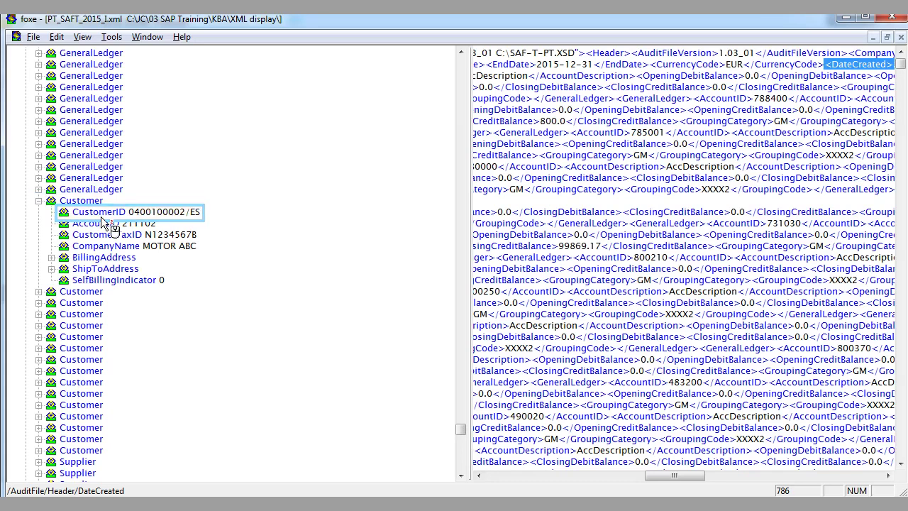
left_click(101, 216)
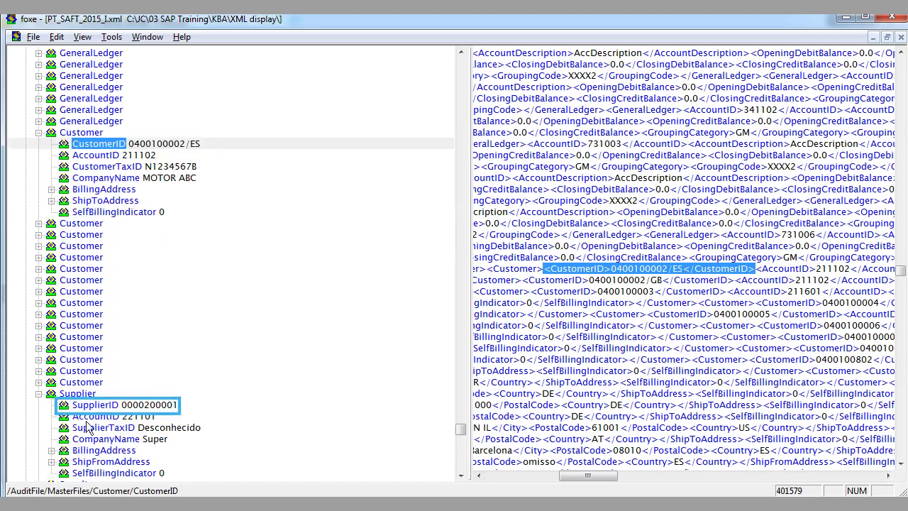
left_click(95, 407)
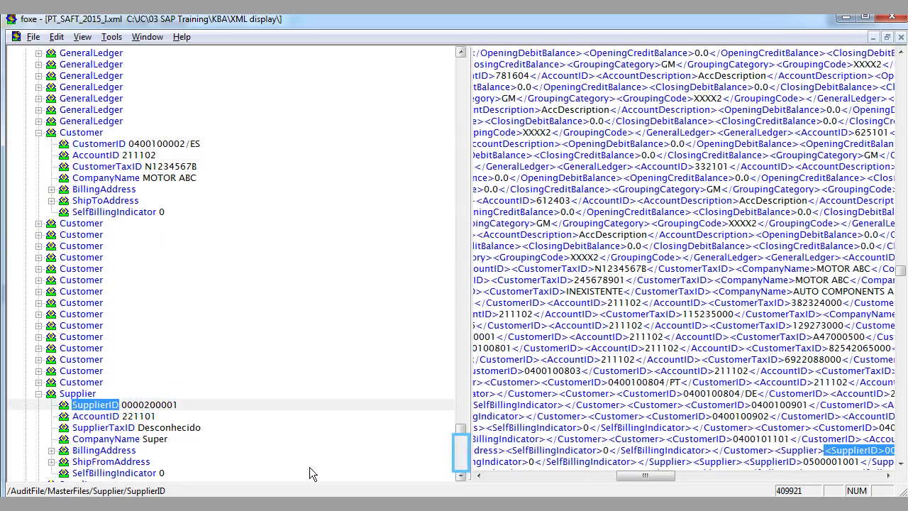
left_click(459, 462)
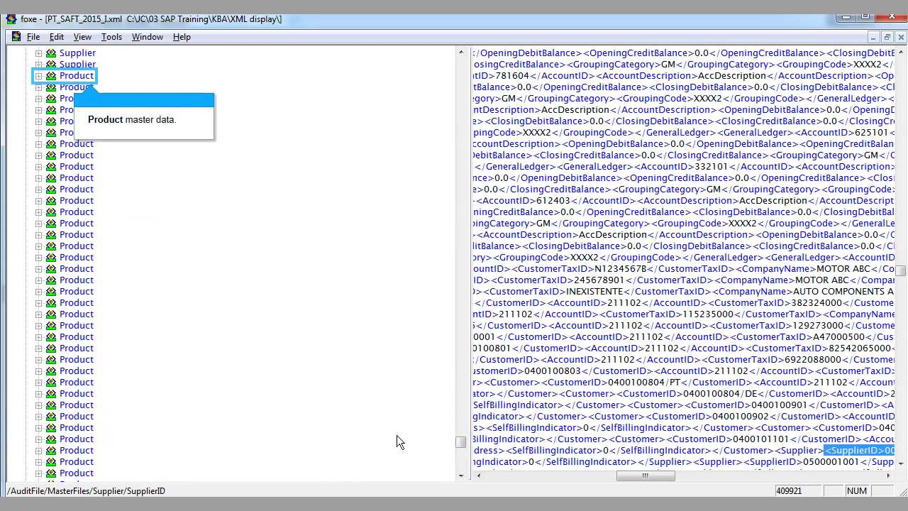
Step: Expand the first Product record and trace ProductCode PD1000 in the XML
double_click(52, 79)
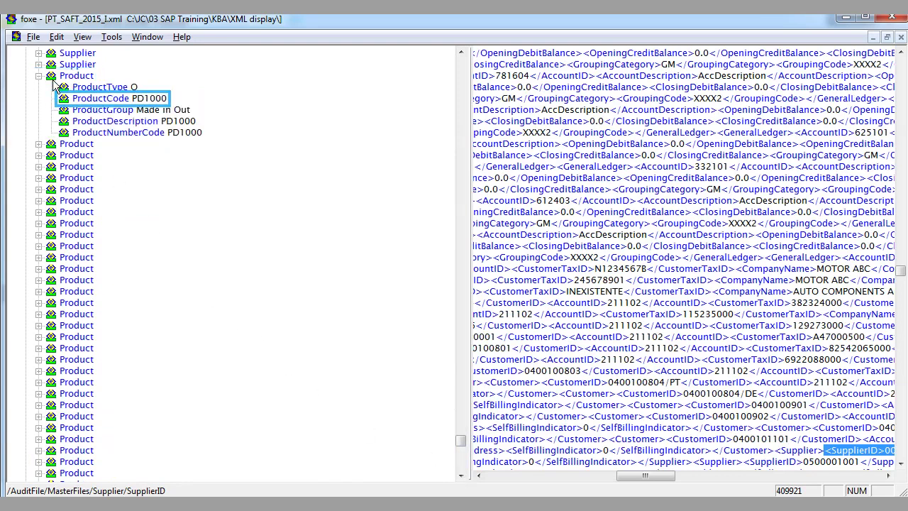
left_click(92, 105)
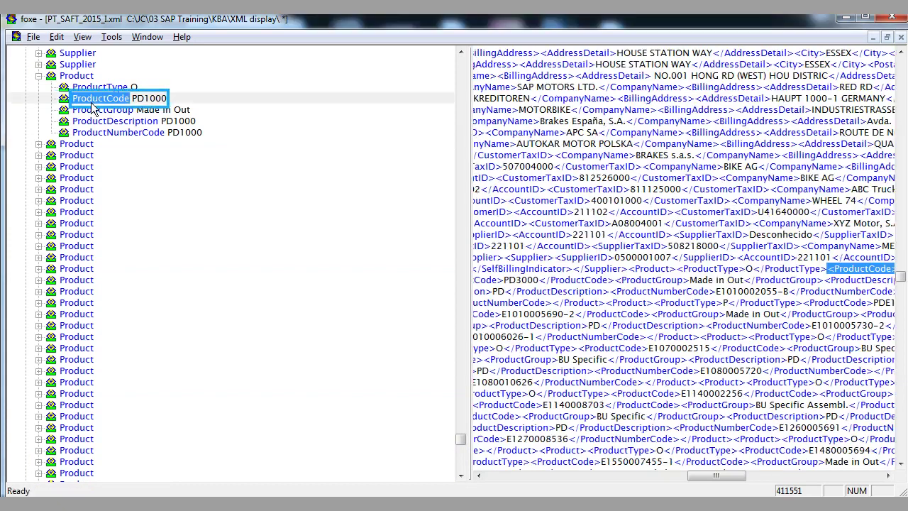
left_click(100, 106)
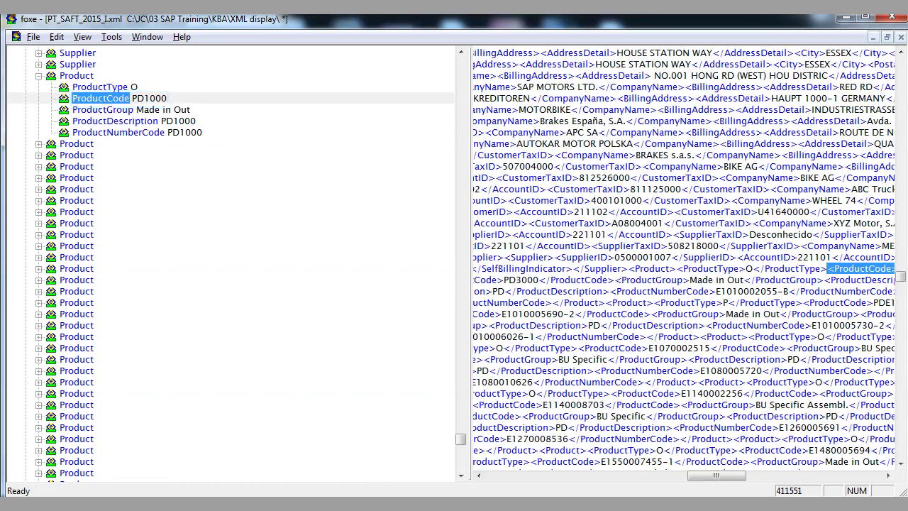
left_click(464, 468)
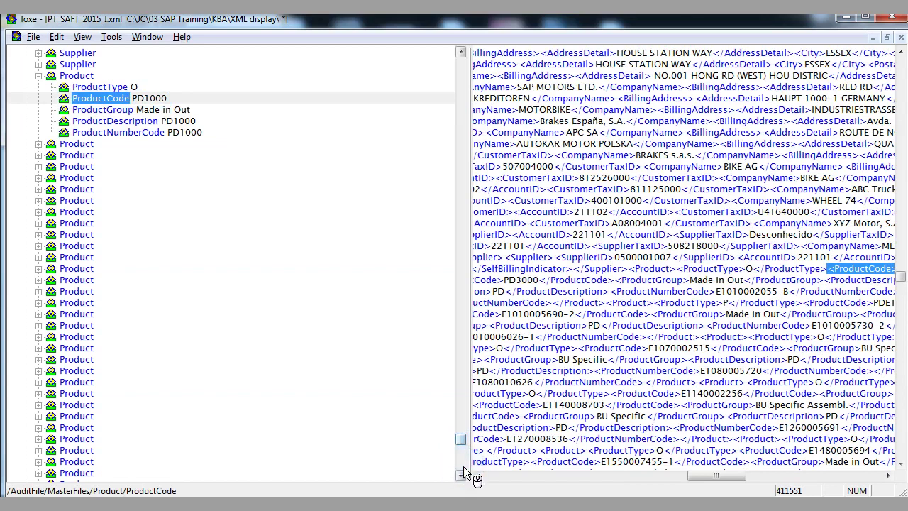
left_click(464, 470)
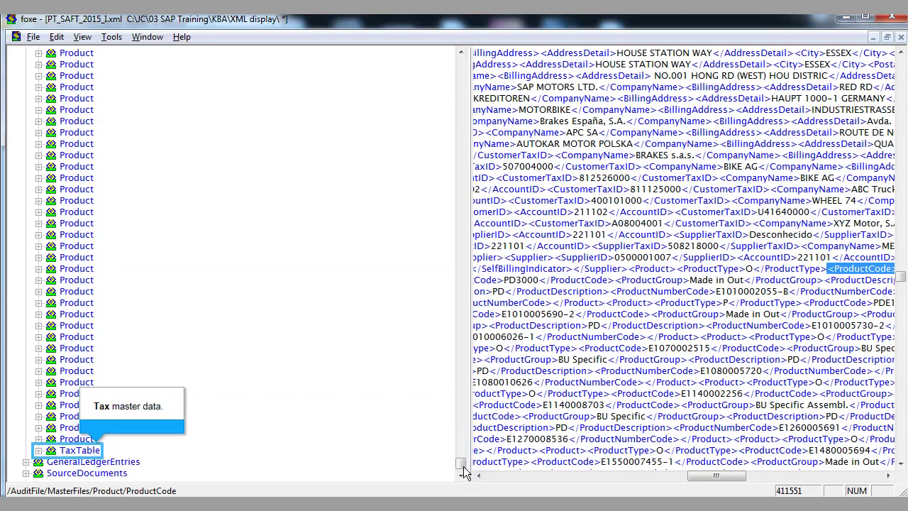
Step: Expand TaxTable and its first TaxTableEntry, tracing TaxCode ISE in the XML text
left_click(38, 450)
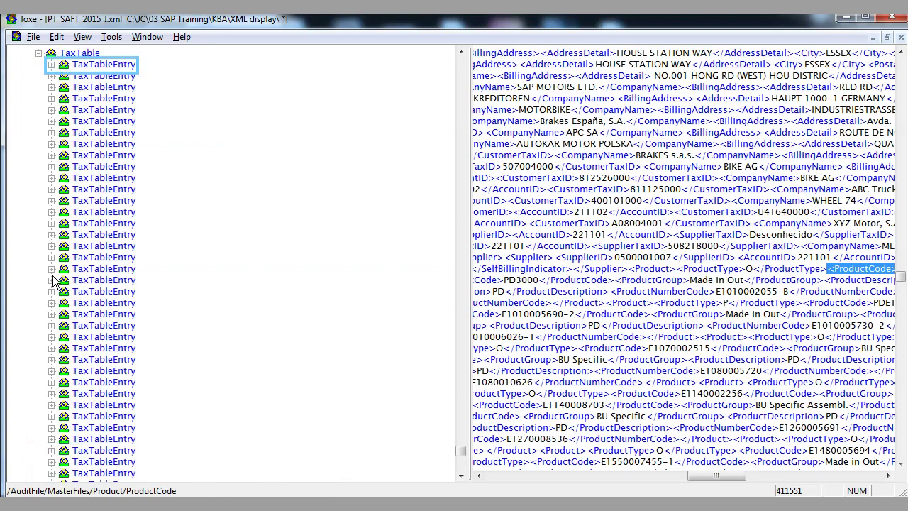
double_click(78, 65)
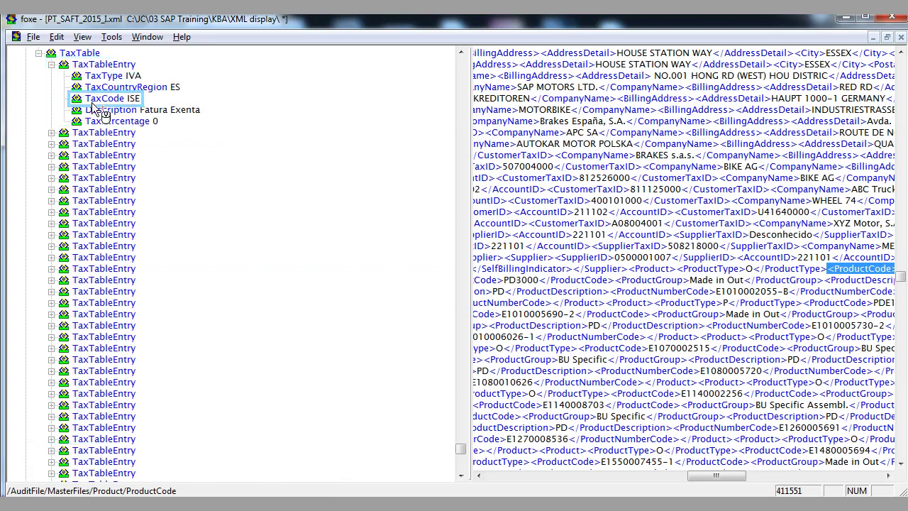
left_click(89, 98)
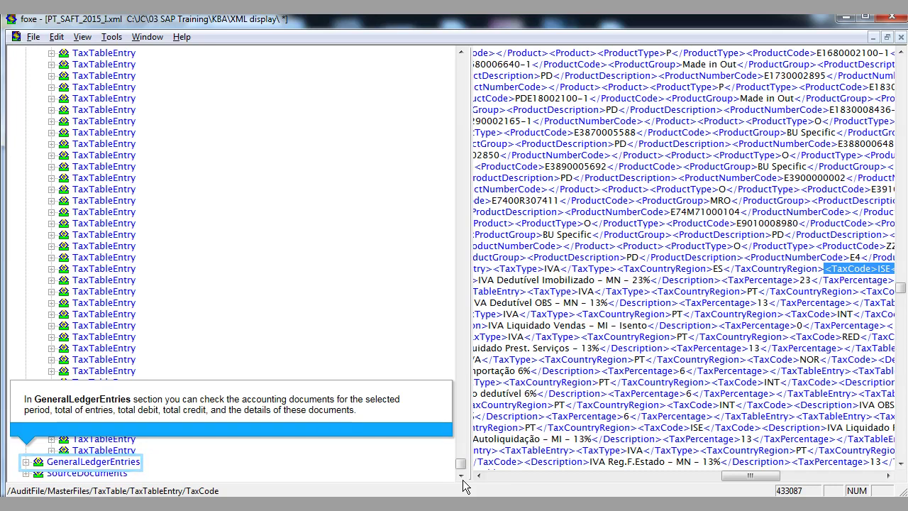
Step: Expand GeneralLedgerEntries, the first Journal and Transaction, and trace its TransactionID in the XML
left_click(57, 467)
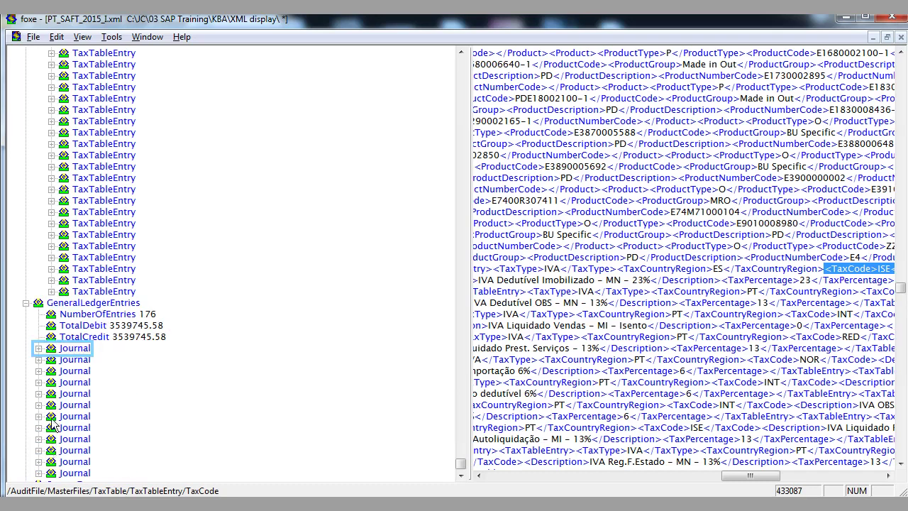
left_click(52, 353)
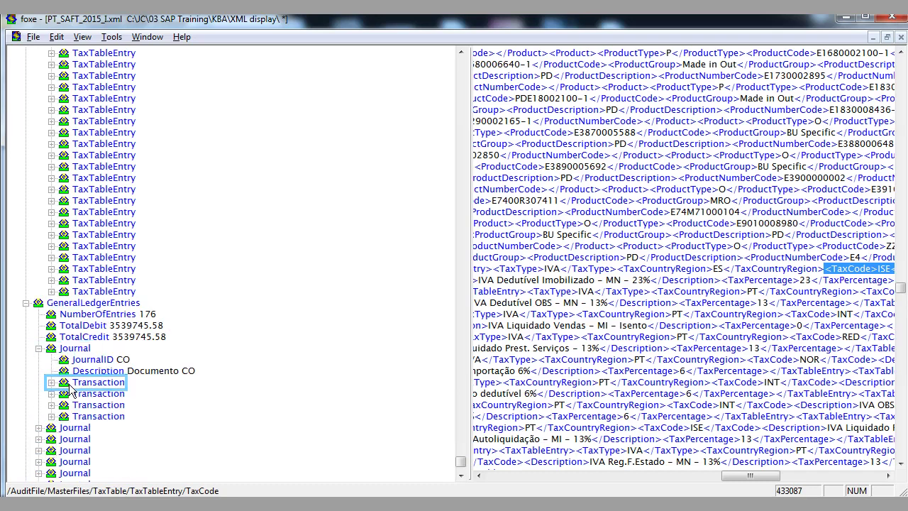
left_click(71, 388)
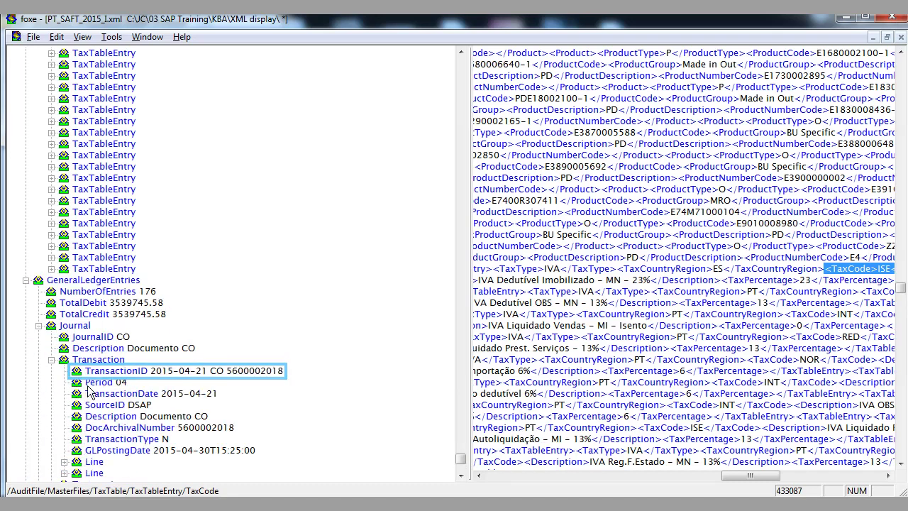
left_click(136, 373)
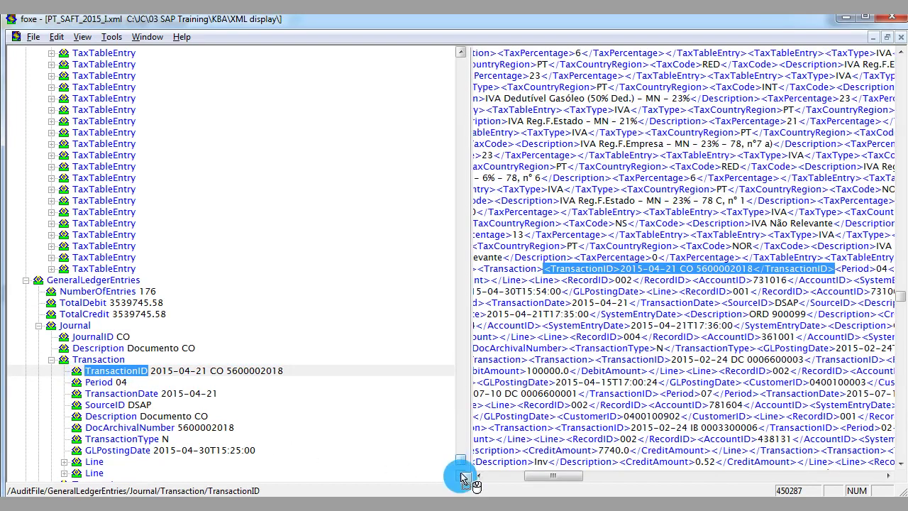
scroll(461, 483, "down", 5)
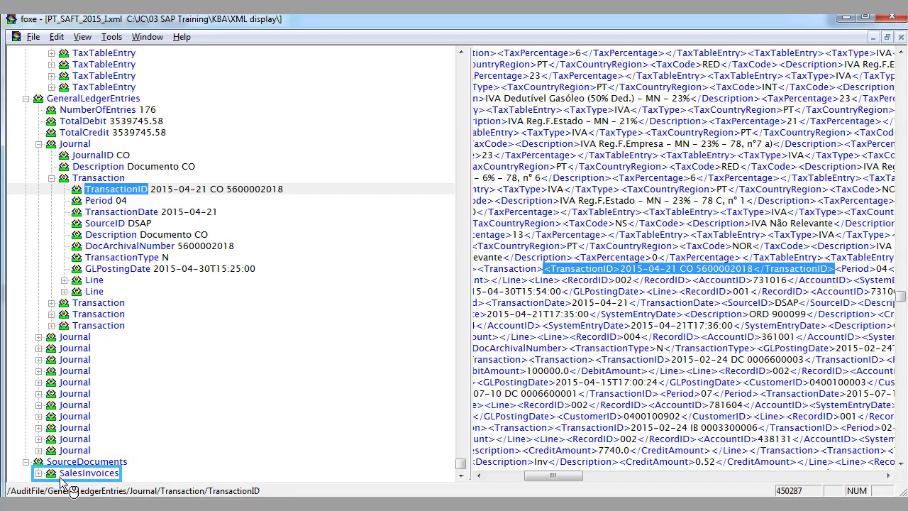
Step: Expand SalesInvoices and its first Invoice node to show the invoice fields
double_click(61, 475)
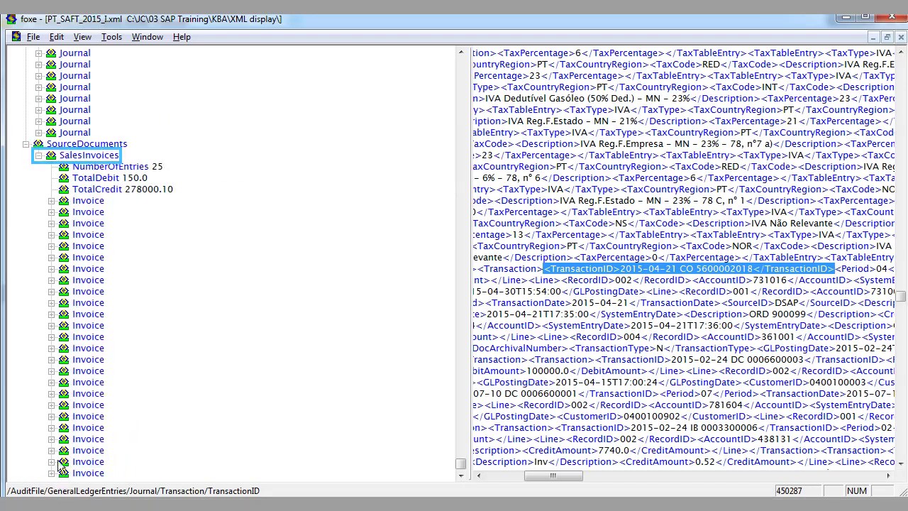
left_click(61, 159)
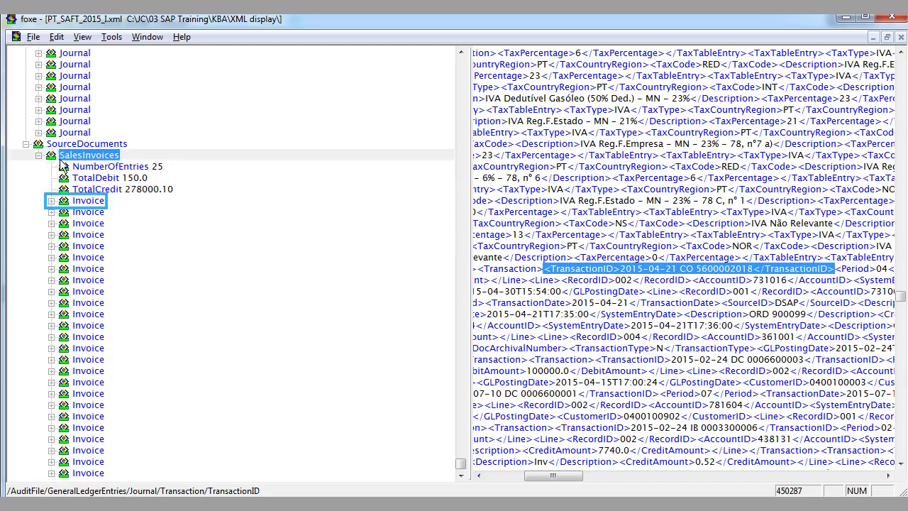
double_click(66, 204)
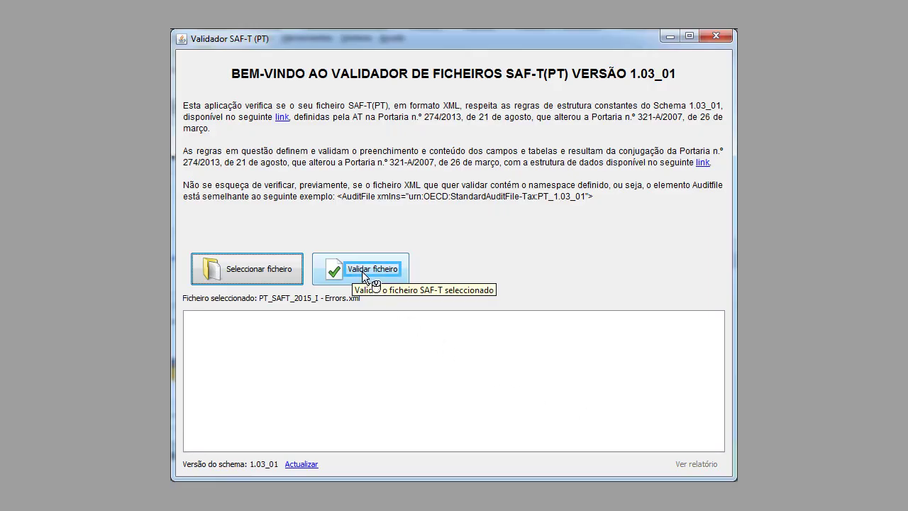
Step: Run Validar ficheiro on PT_SAFT_2015_I - Errors.xml
left_click(362, 271)
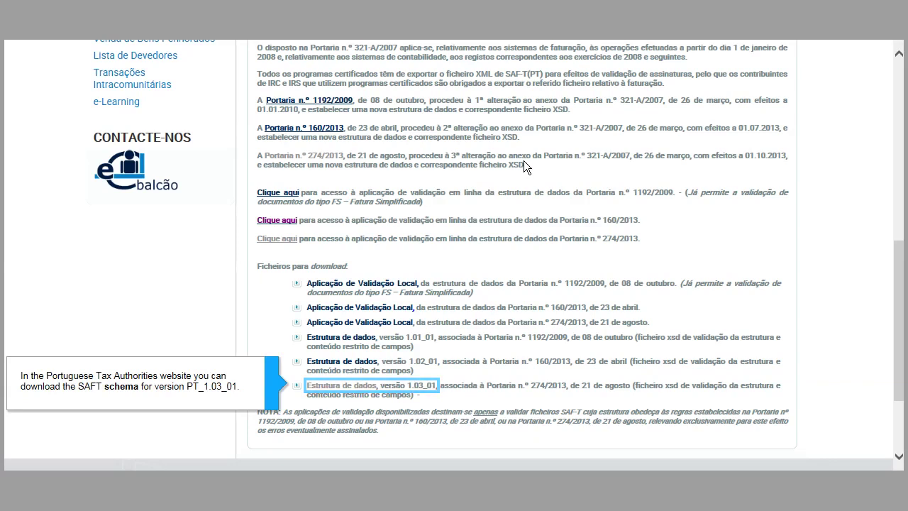
Step: Save the 'Estrutura de dados, versão 1.03_01' link target as SAF-T-PT.XSD on C:
right_click(345, 388)
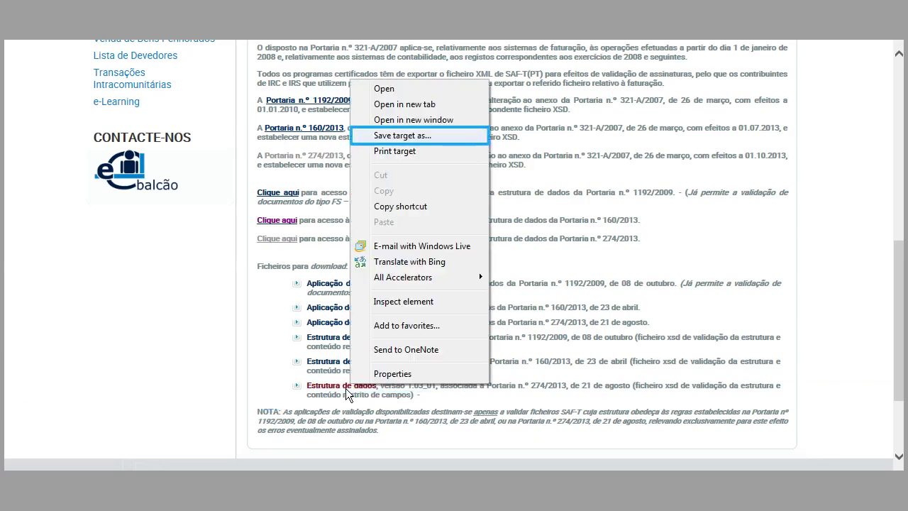
left_click(393, 136)
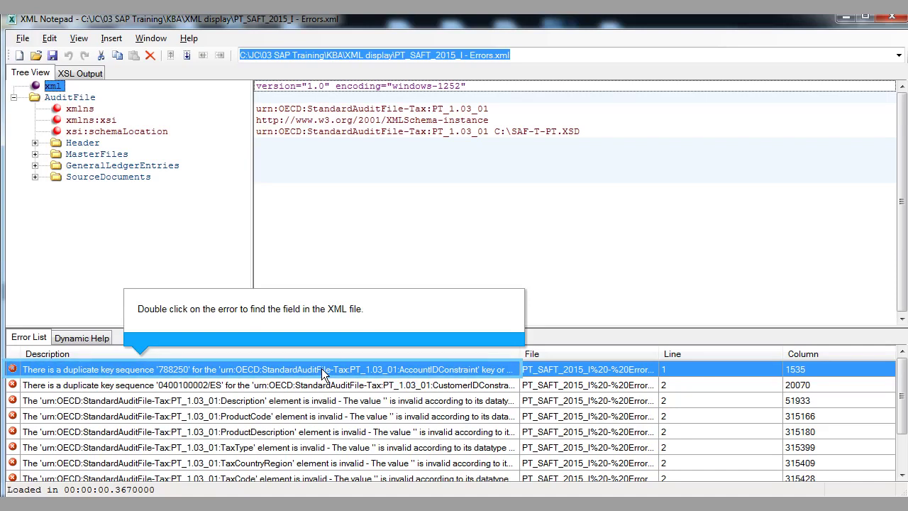
Step: Jump from the duplicate 788250 error to its GeneralLedger node and expand it to show AccountID
double_click(159, 369)
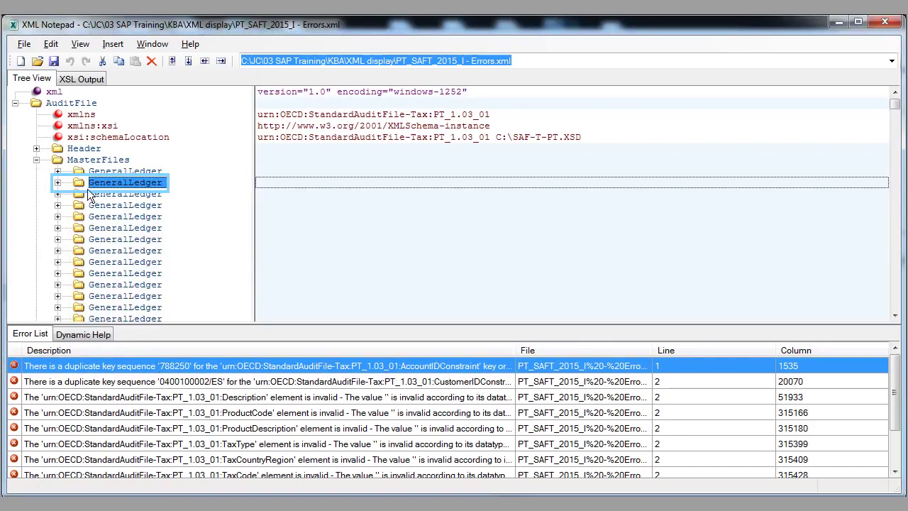
double_click(88, 187)
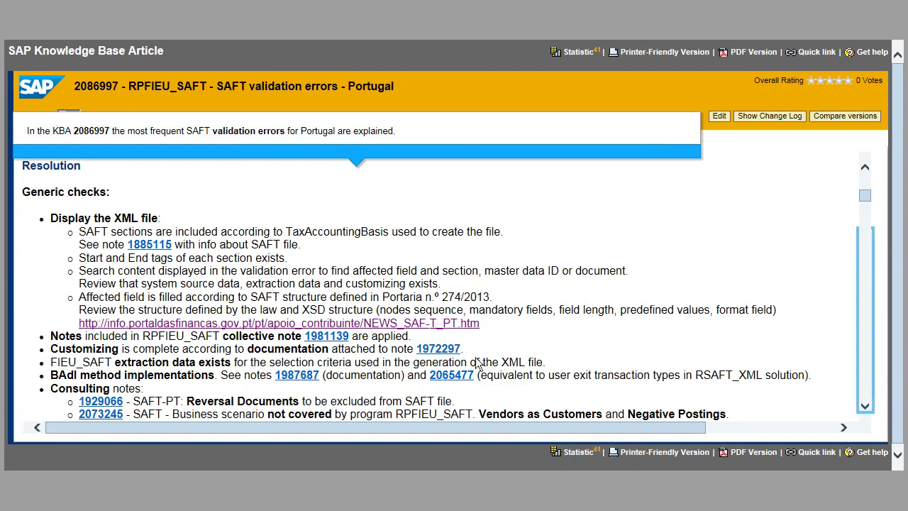
Step: Page down KBA 2086997 from the frequent errors section to the duplicate AccountID and CustomerID explanations
left_click(862, 366)
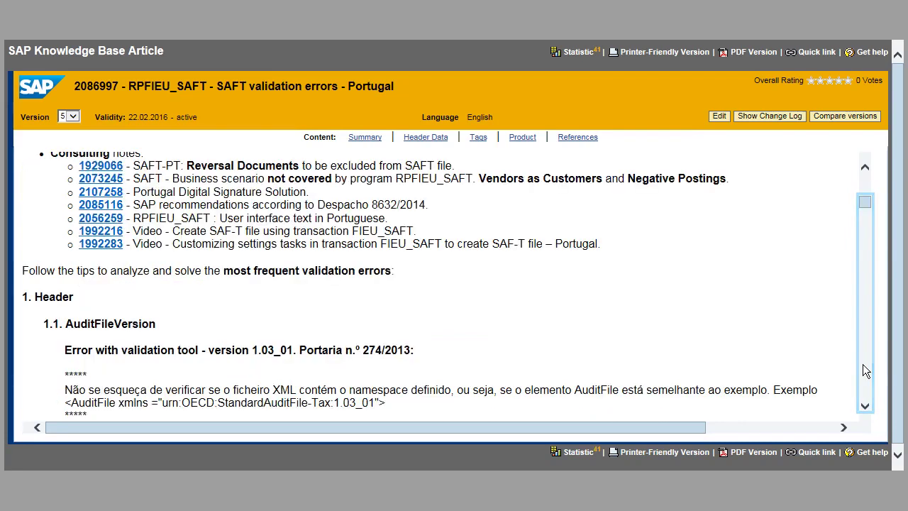
left_click(862, 367)
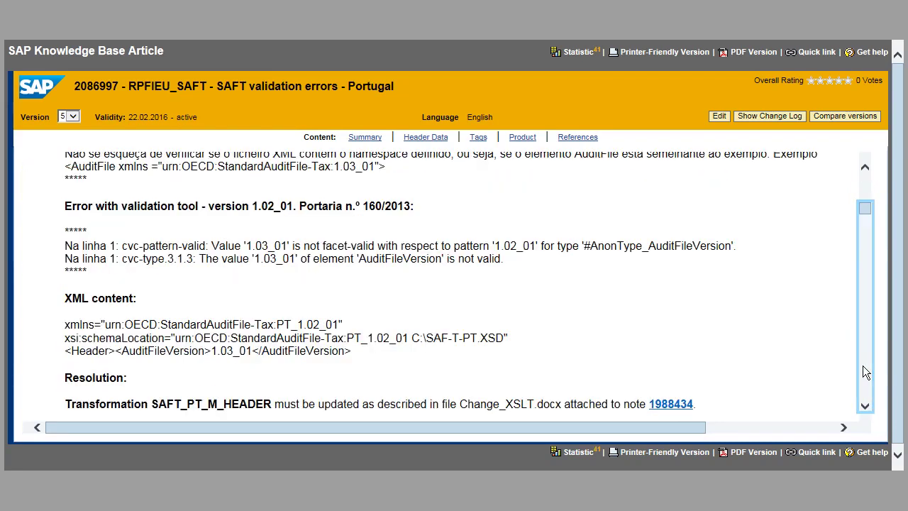
left_click(863, 368)
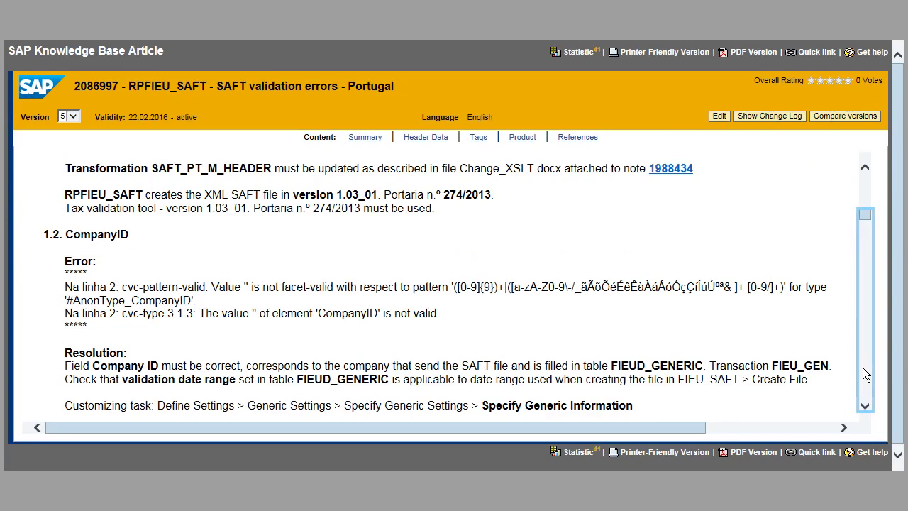
left_click(863, 369)
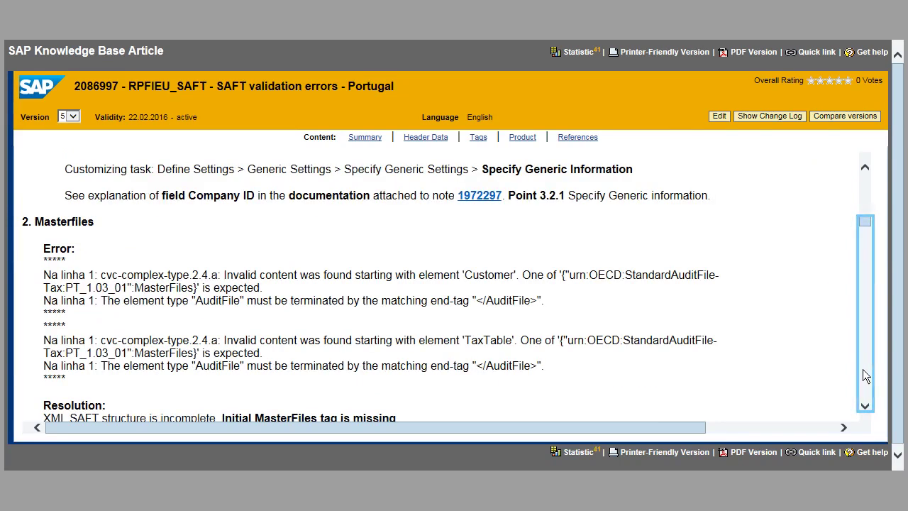
left_click(863, 372)
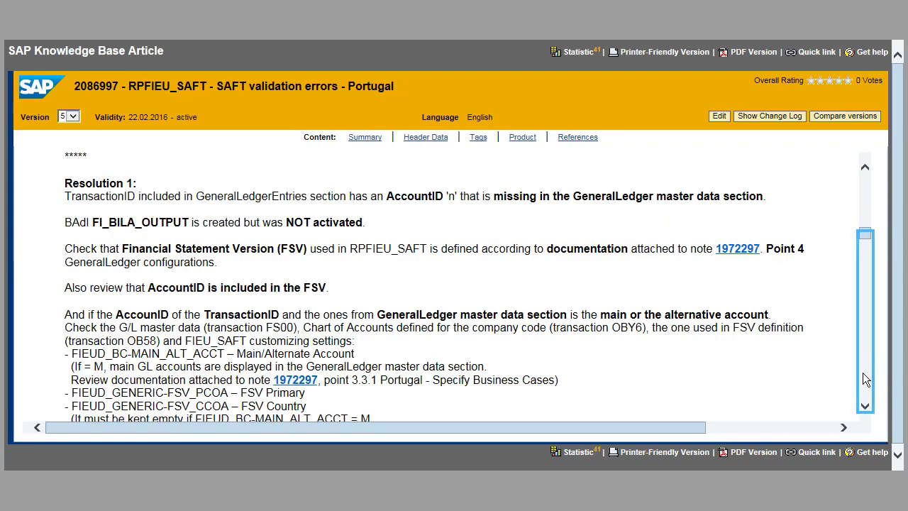
left_click(864, 380)
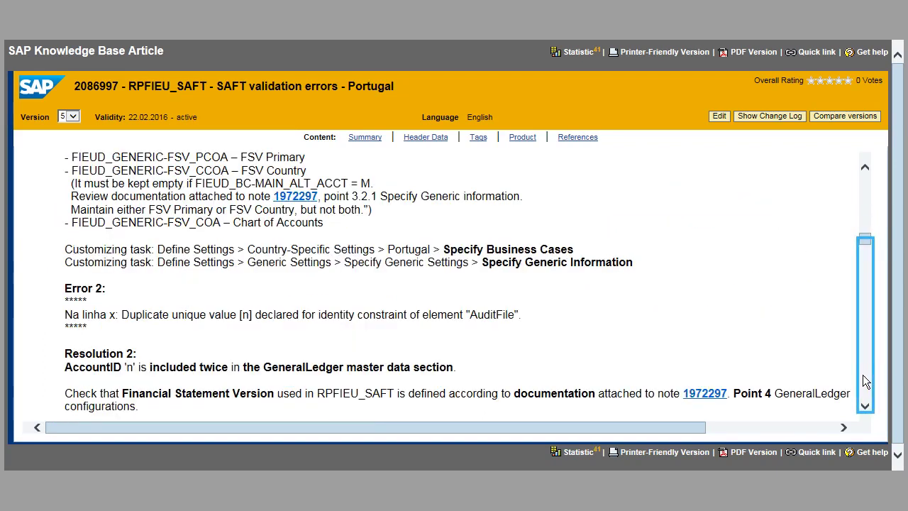
left_click(863, 381)
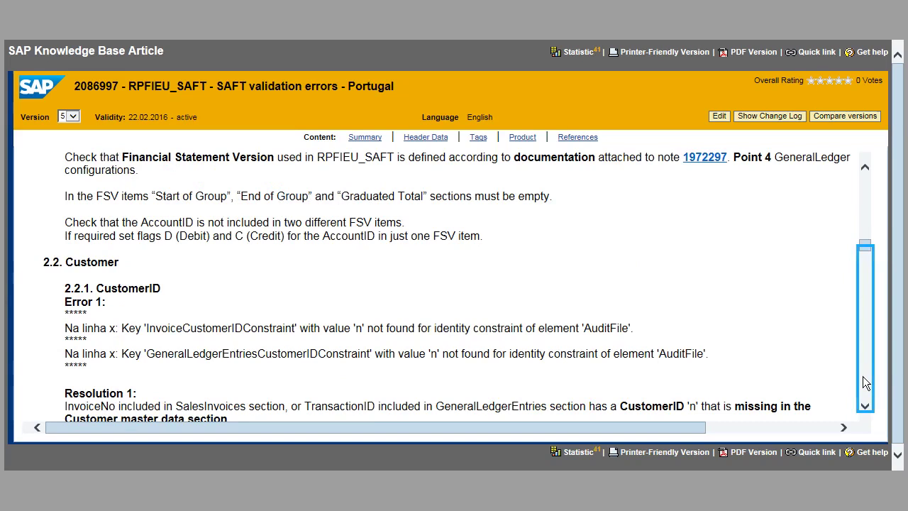
left_click(865, 381)
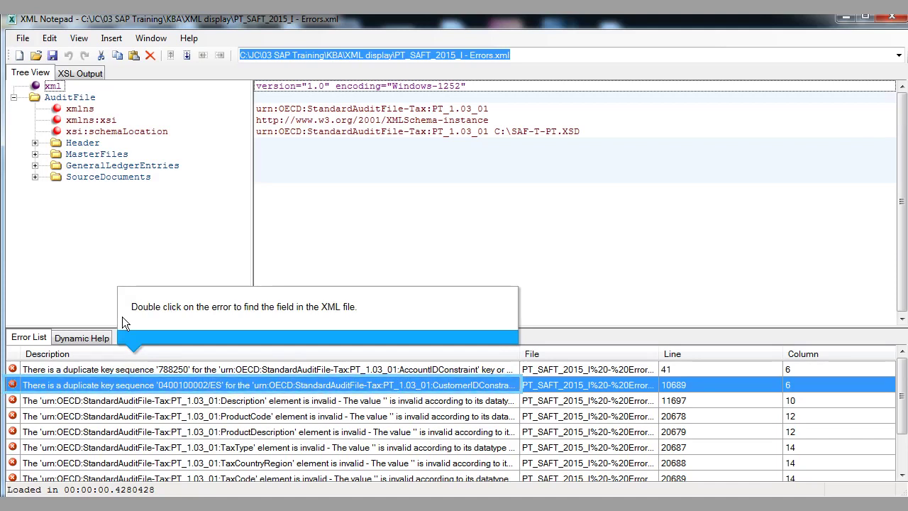
Step: Jump to the duplicate customer ID error's node and expand both Customer records to compare their CustomerIDs
double_click(160, 388)
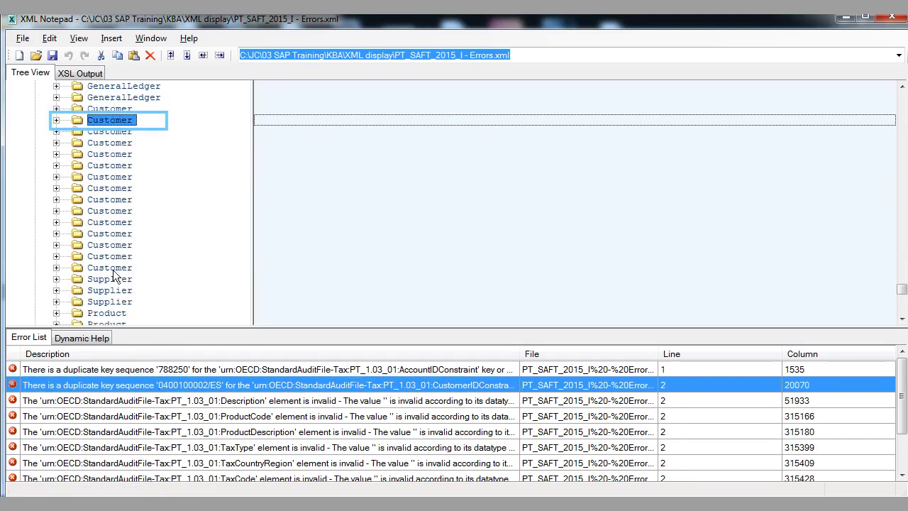
double_click(86, 124)
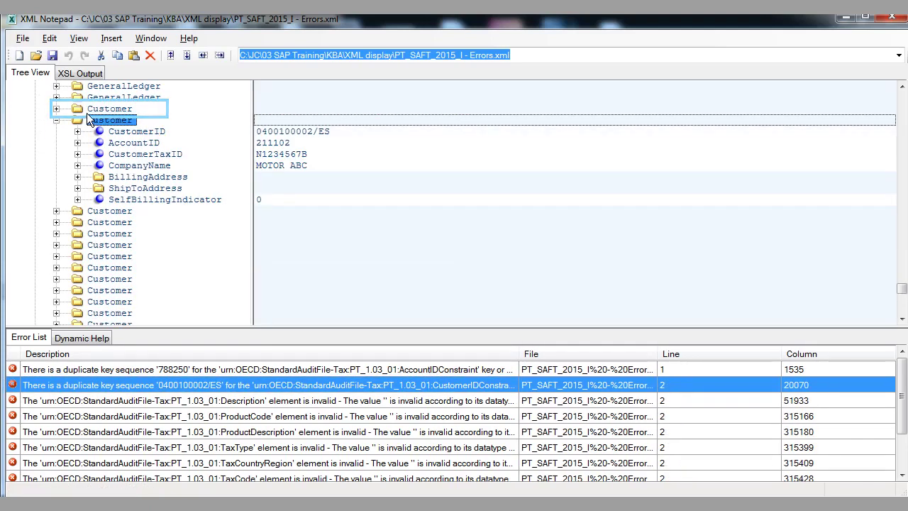
double_click(87, 111)
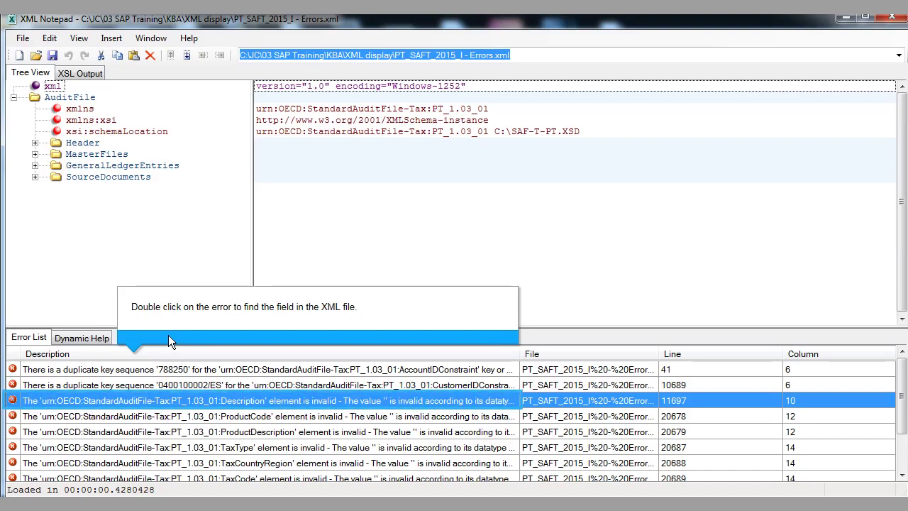
Step: Jump from the empty Description error to its offending node in the TaxTable
double_click(159, 403)
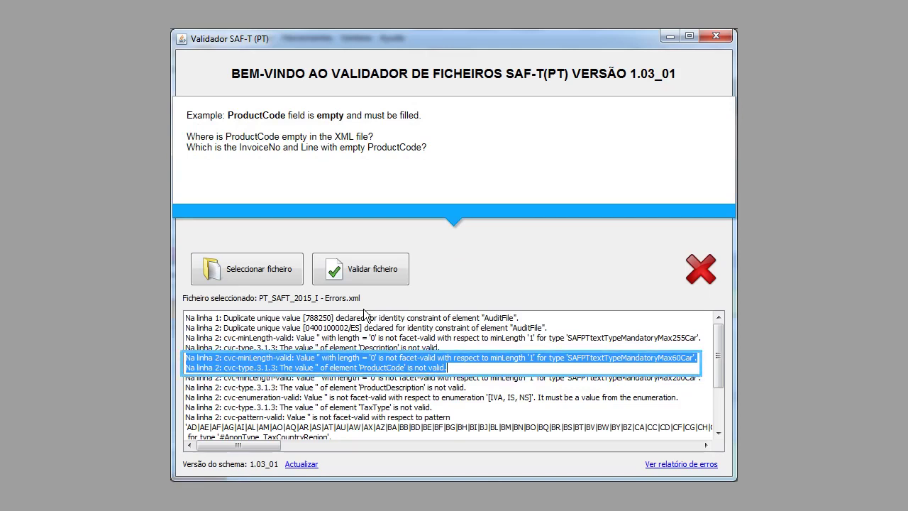
Step: Back in XML Notepad, select the empty ProductCode error in the Error List
left_click(339, 374)
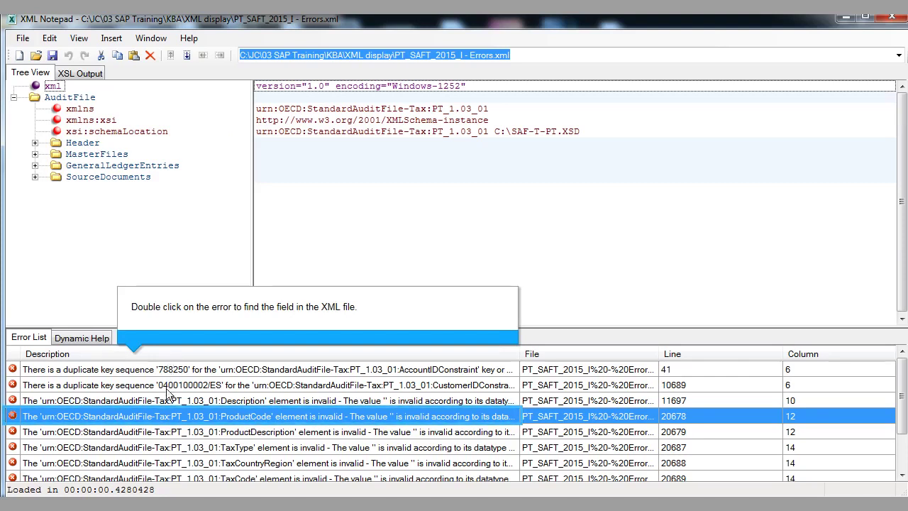
Step: Trace the ProductCode error to its node, then search the XSL Output text for <ProductCode/>
double_click(160, 418)
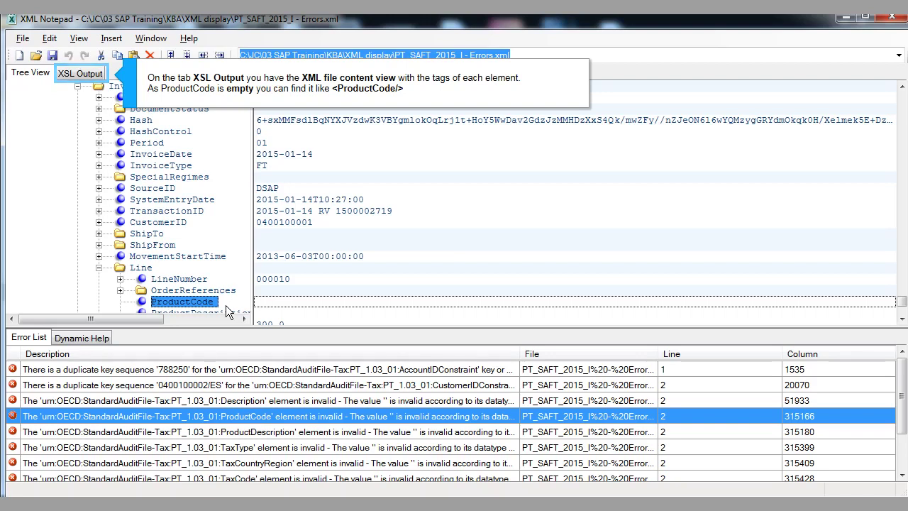
left_click(71, 77)
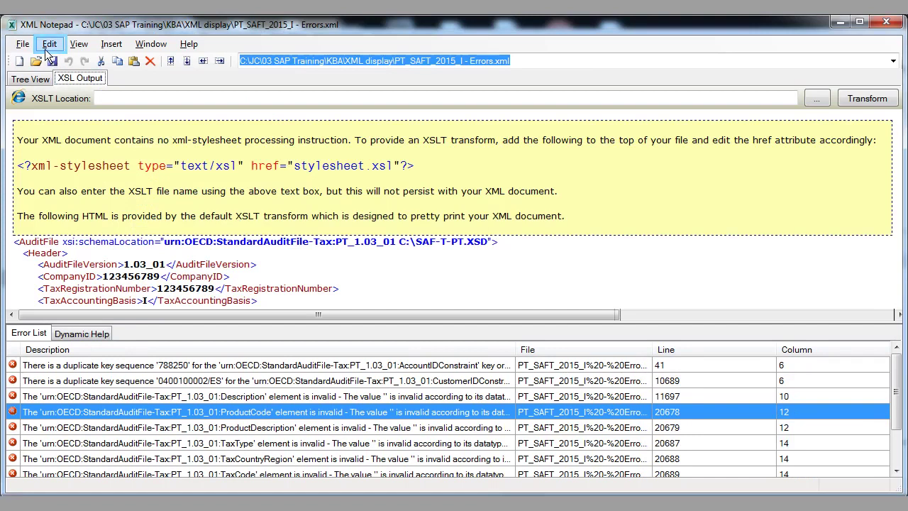
left_click(47, 47)
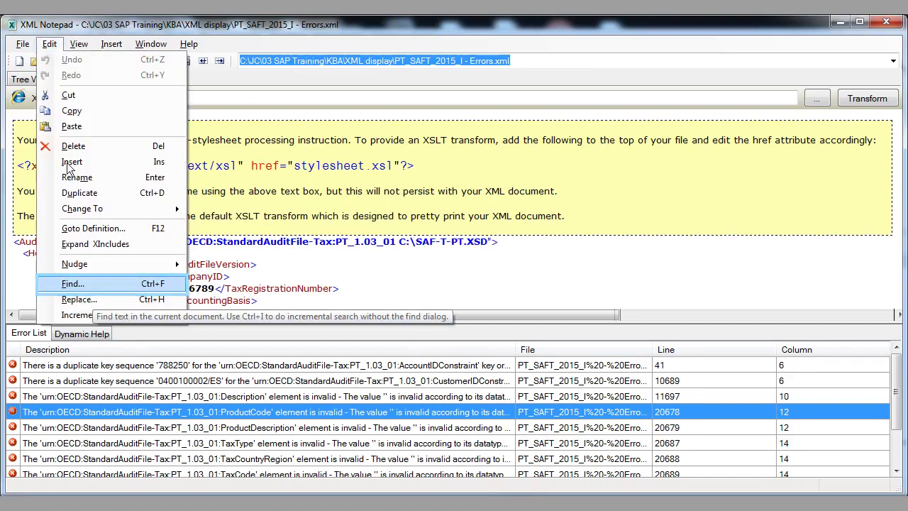
left_click(83, 285)
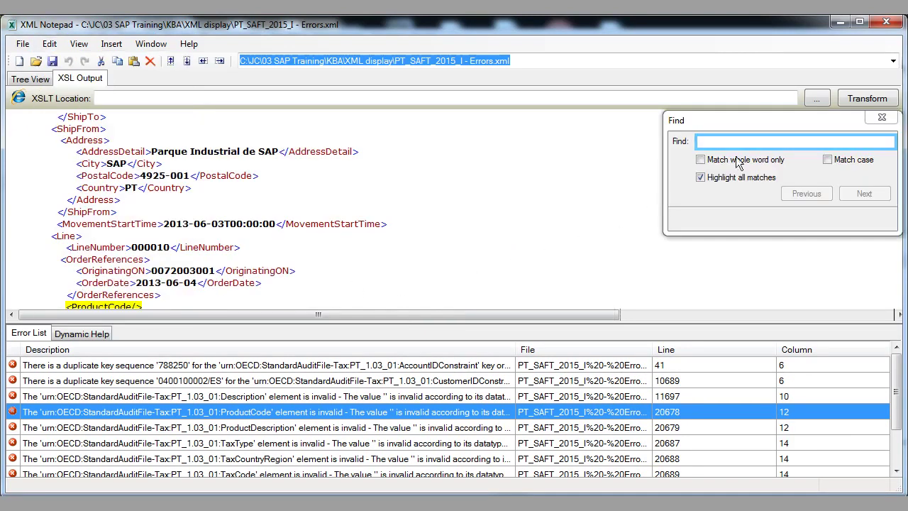
type("<ProductCode/>")
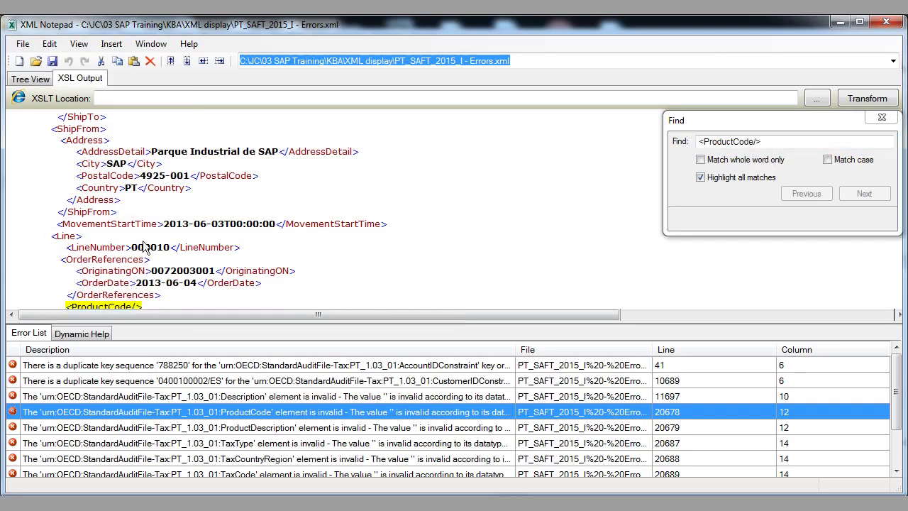
scroll(155, 202, "up", 10)
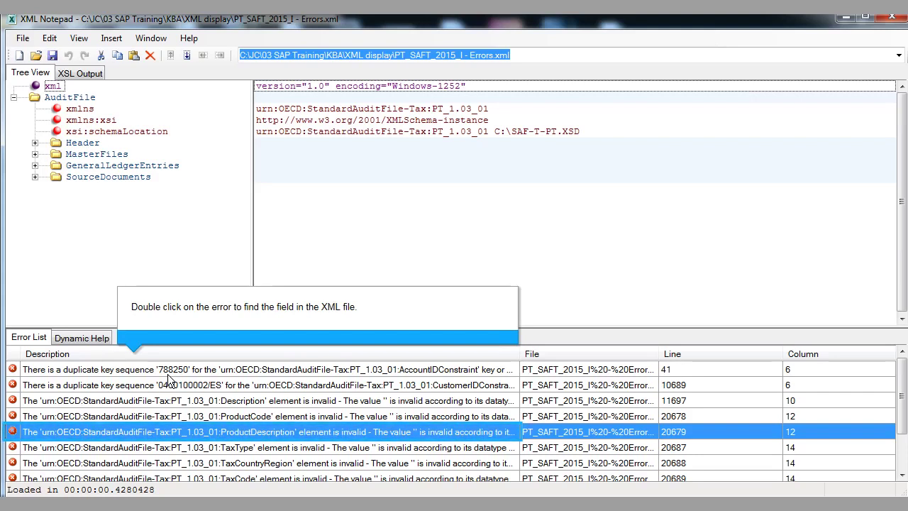
Step: Jump from the empty ProductDescription error to its node in the invoice line
double_click(160, 436)
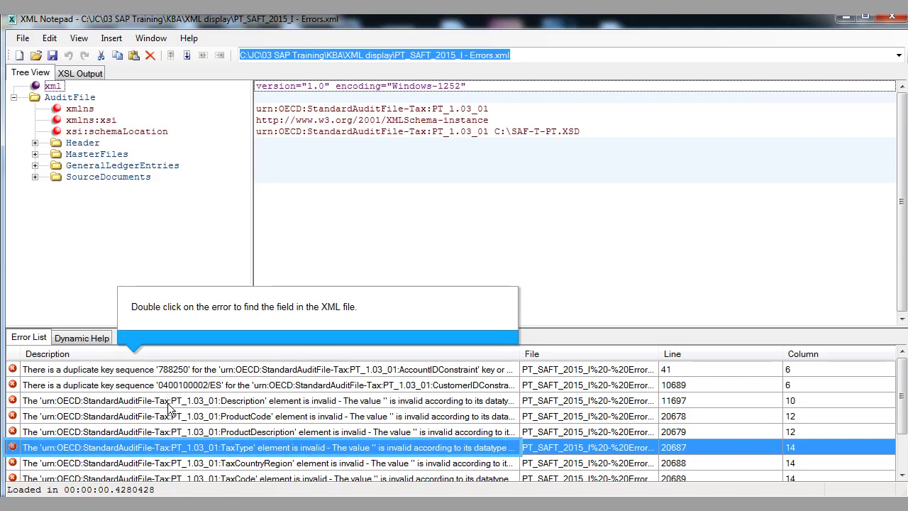
Step: Jump from the empty TaxType error to its node under the line's tax
double_click(161, 451)
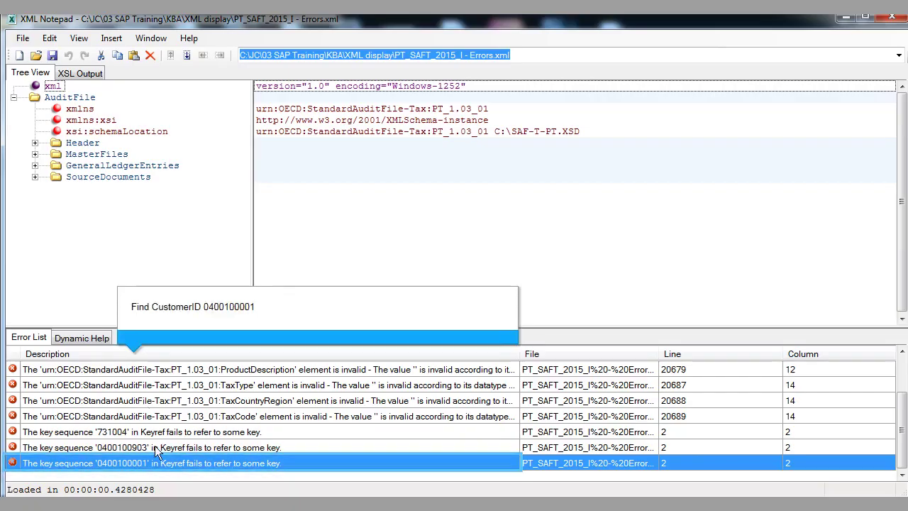
Step: Find the missing customer ID in its sales invoice via Edit > Find, then select the other customer key error
key("alt+e")
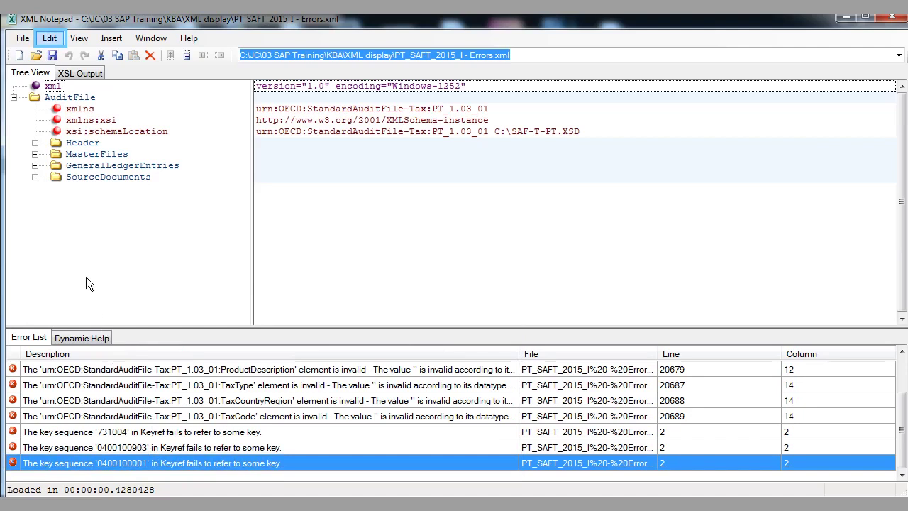
left_click(45, 43)
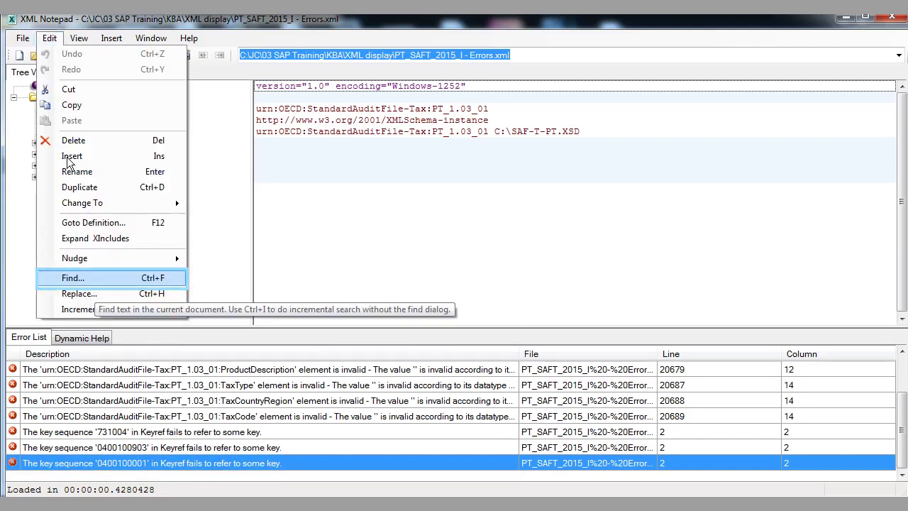
left_click(73, 278)
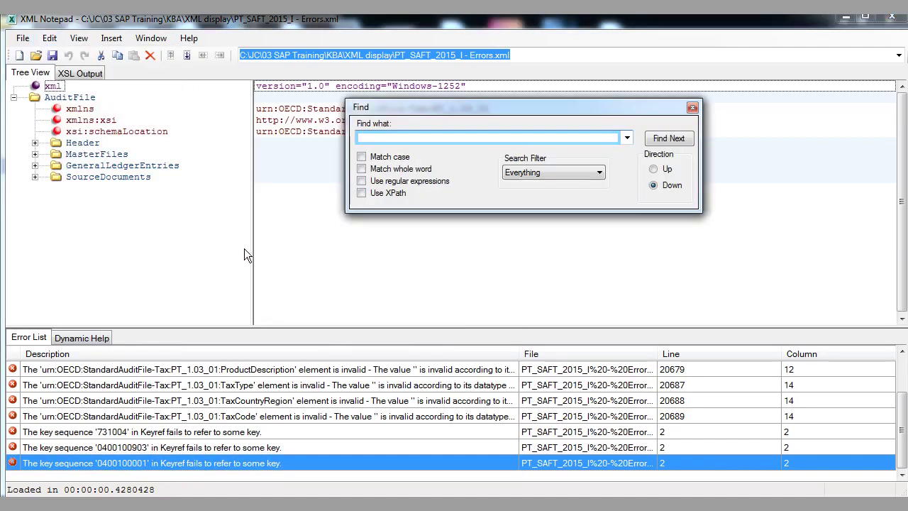
key("ctrl+v")
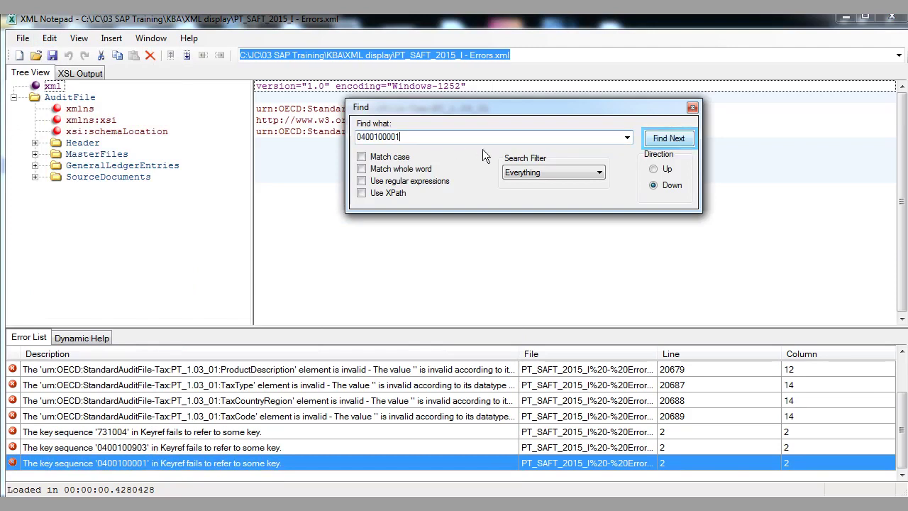
left_click(661, 141)
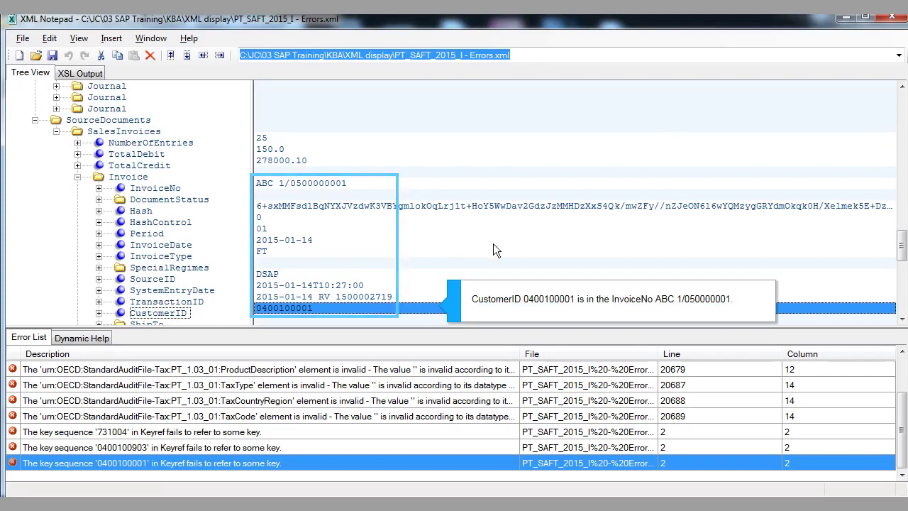
key("Up")
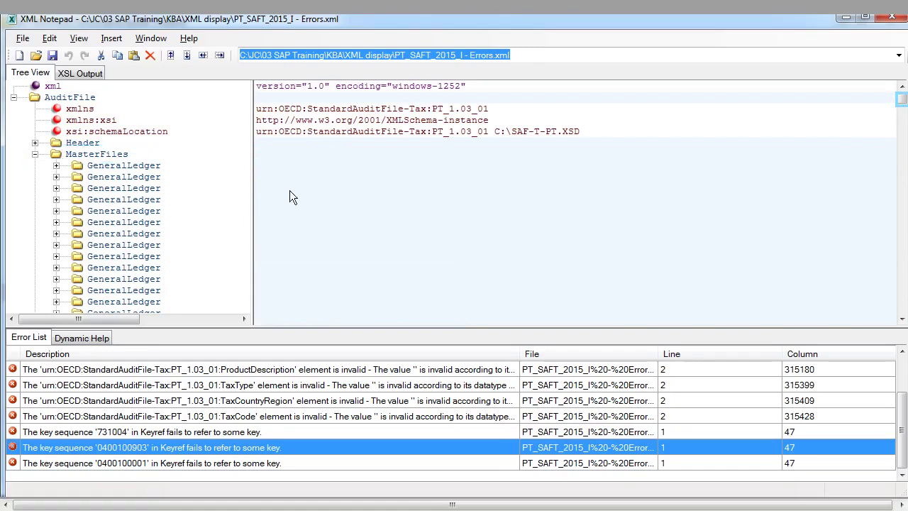
left_click_drag(896, 147, 894, 265)
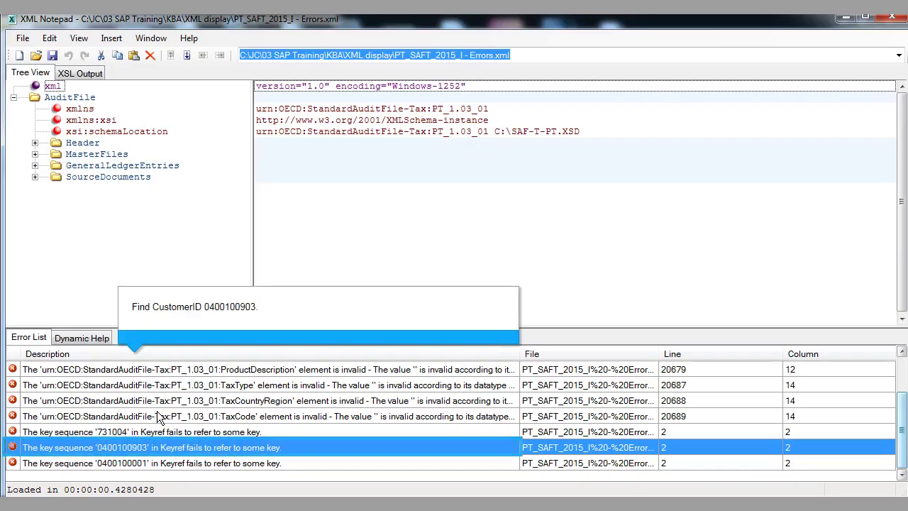
Step: Search for the second unmatched customer ID and jump to its CustomerID node in the ledger transaction
left_click(160, 451)
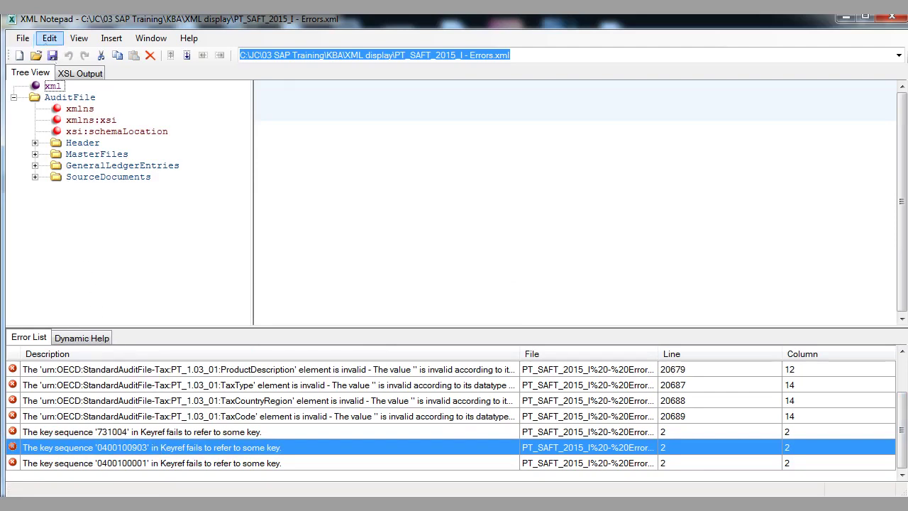
left_click(49, 38)
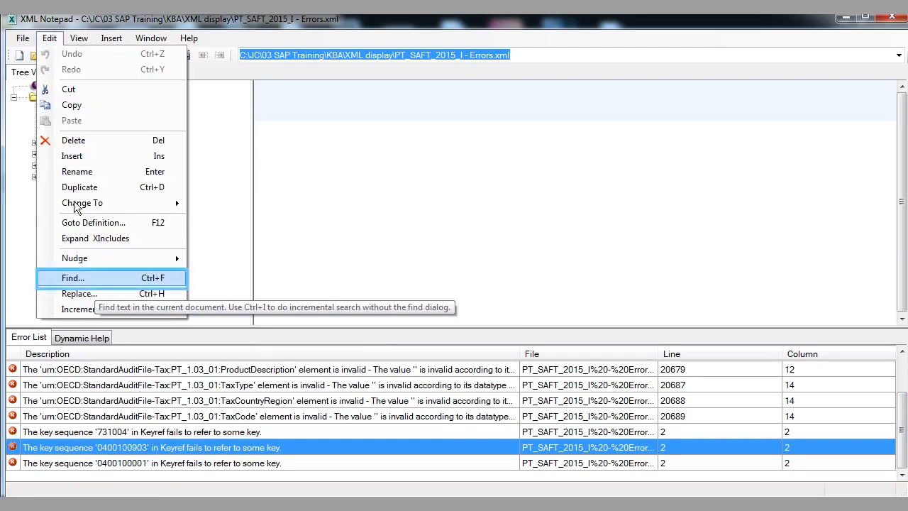
left_click(73, 279)
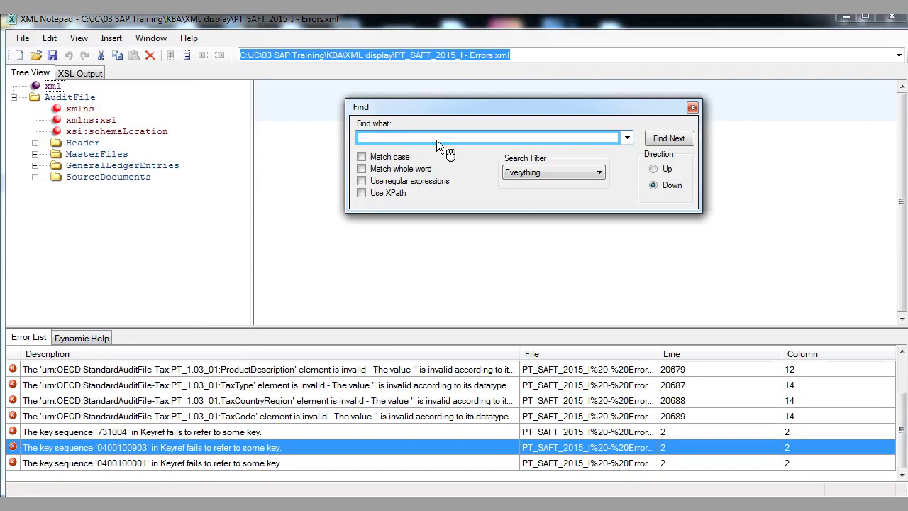
key("ctrl+v")
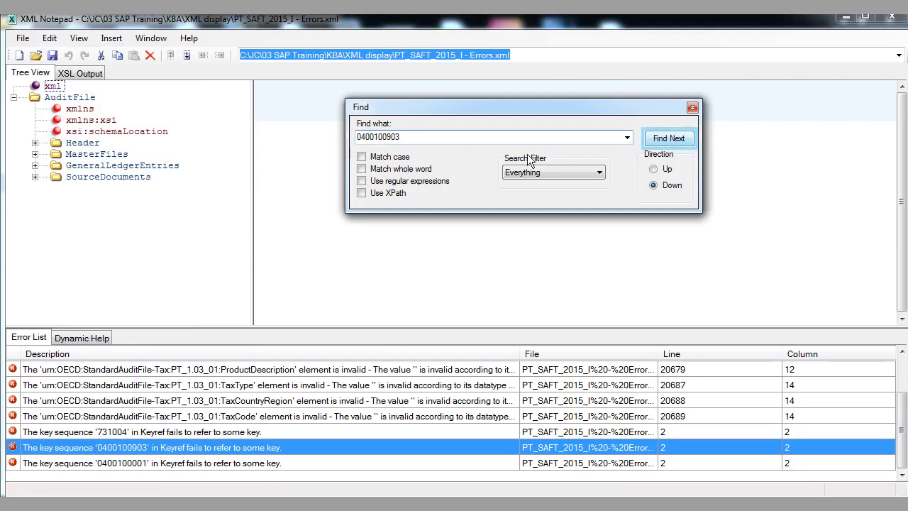
left_click(659, 143)
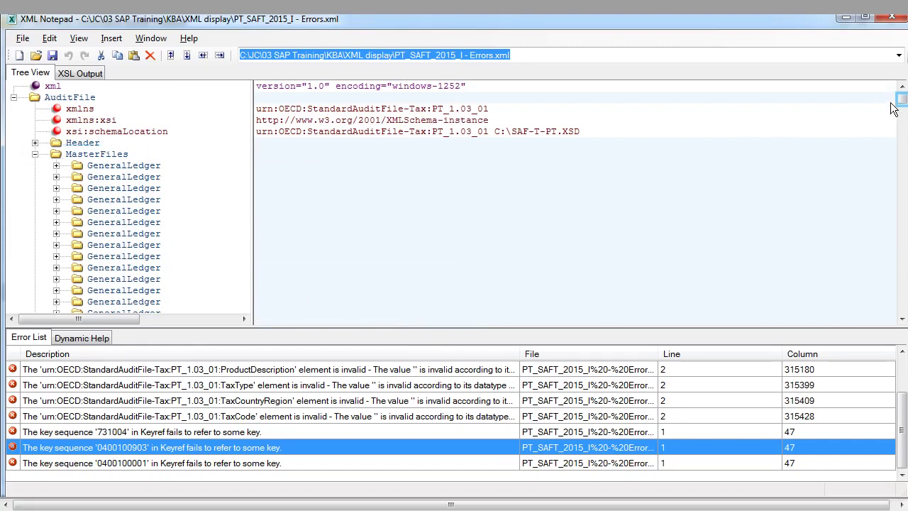
left_click_drag(894, 107, 894, 264)
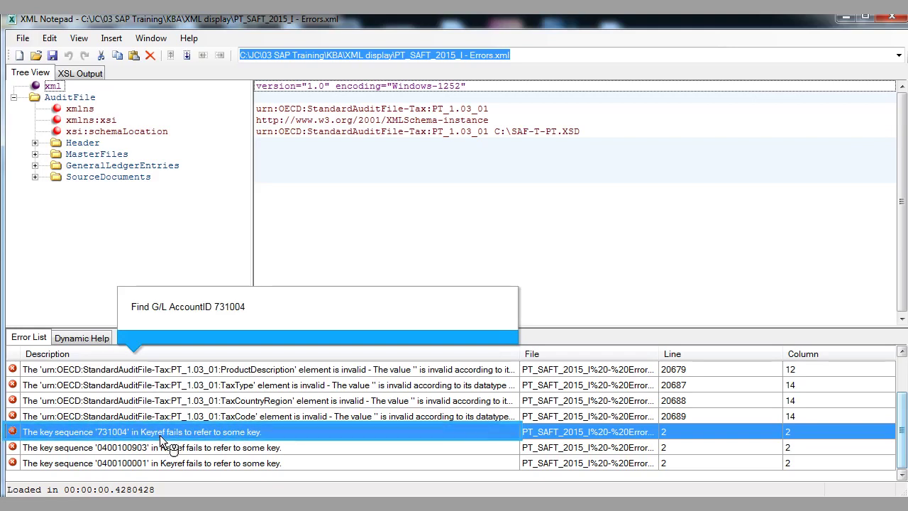
left_click(45, 42)
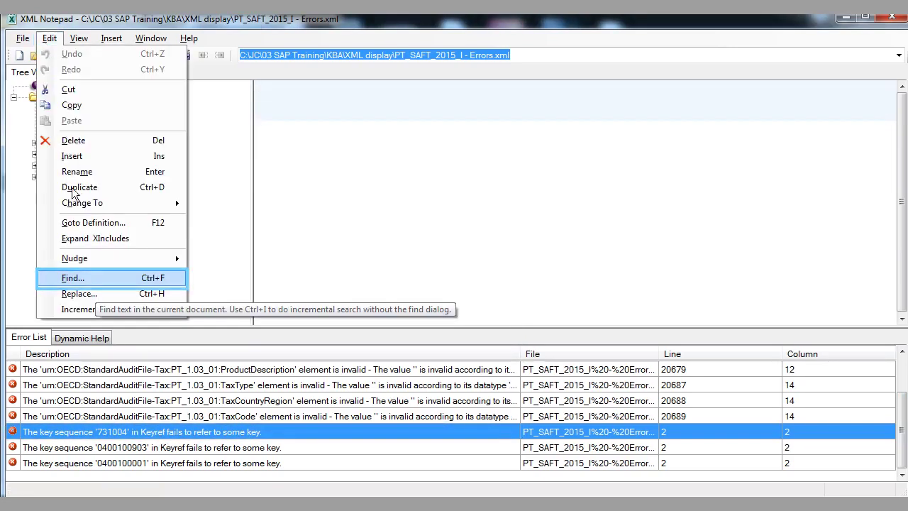
left_click(73, 278)
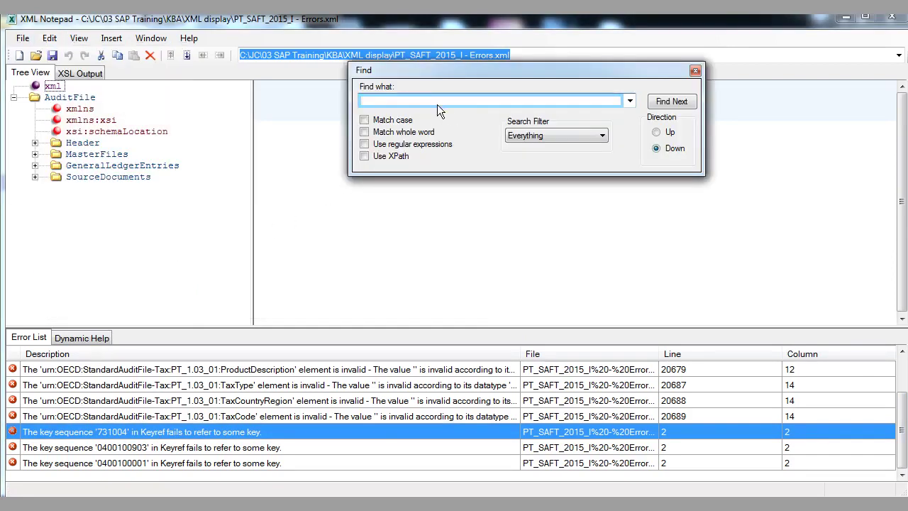
type("731004")
left_click(664, 110)
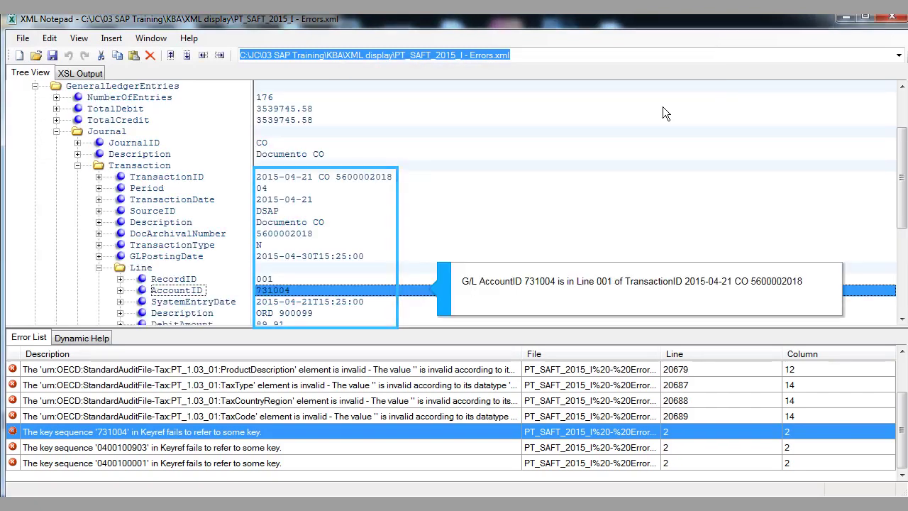